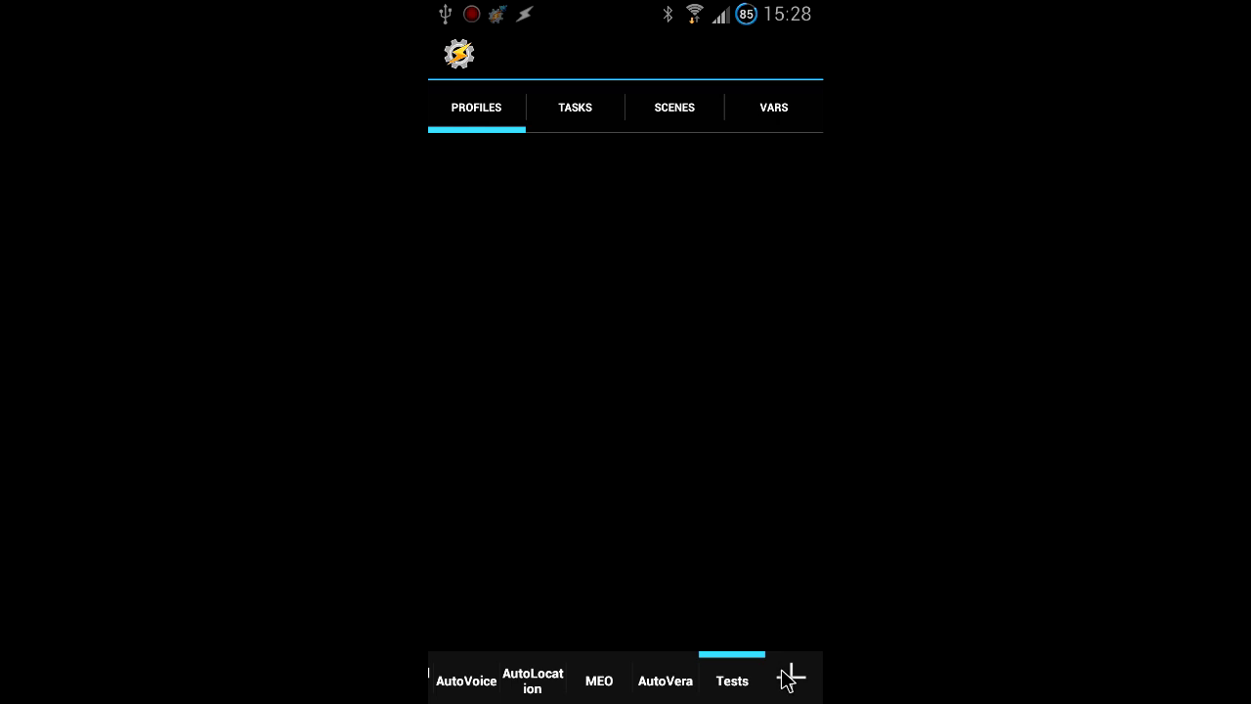
Create a profile in the Tests project with the AutoVoice Recognized plugin state as its context and enable Event Behaviour
left_click(790, 676)
left_click(782, 658)
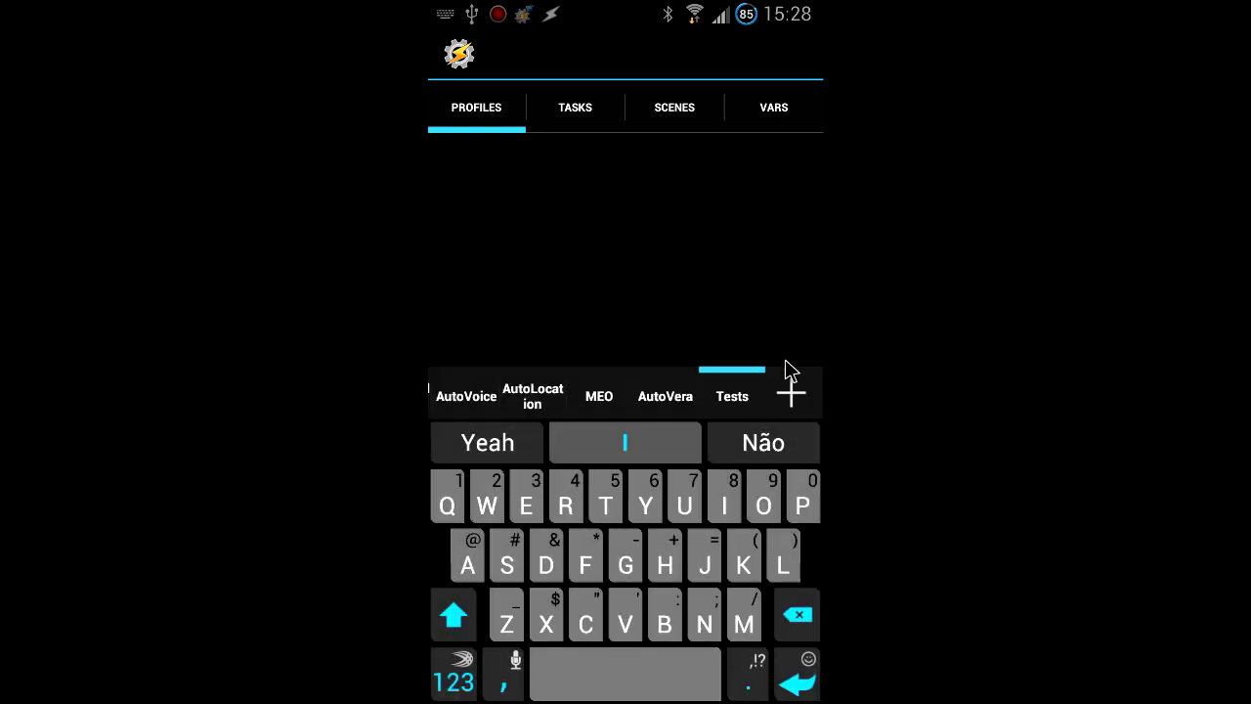
left_click(800, 677)
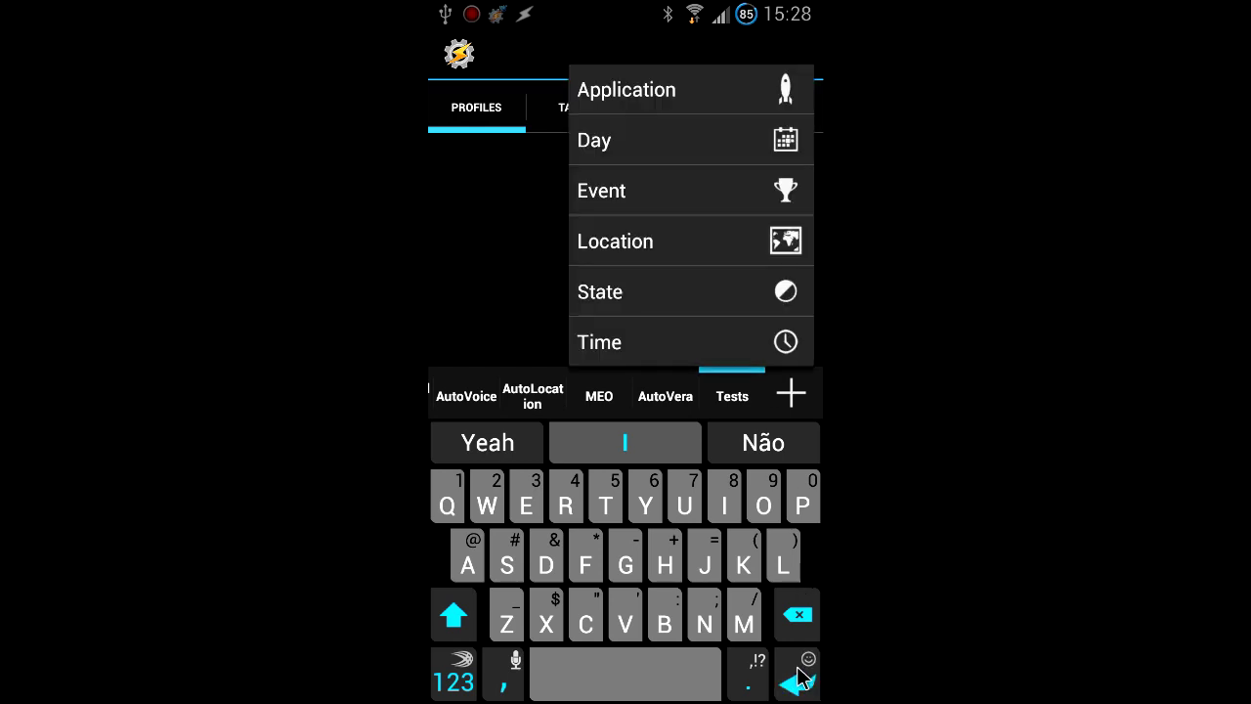
left_click(733, 307)
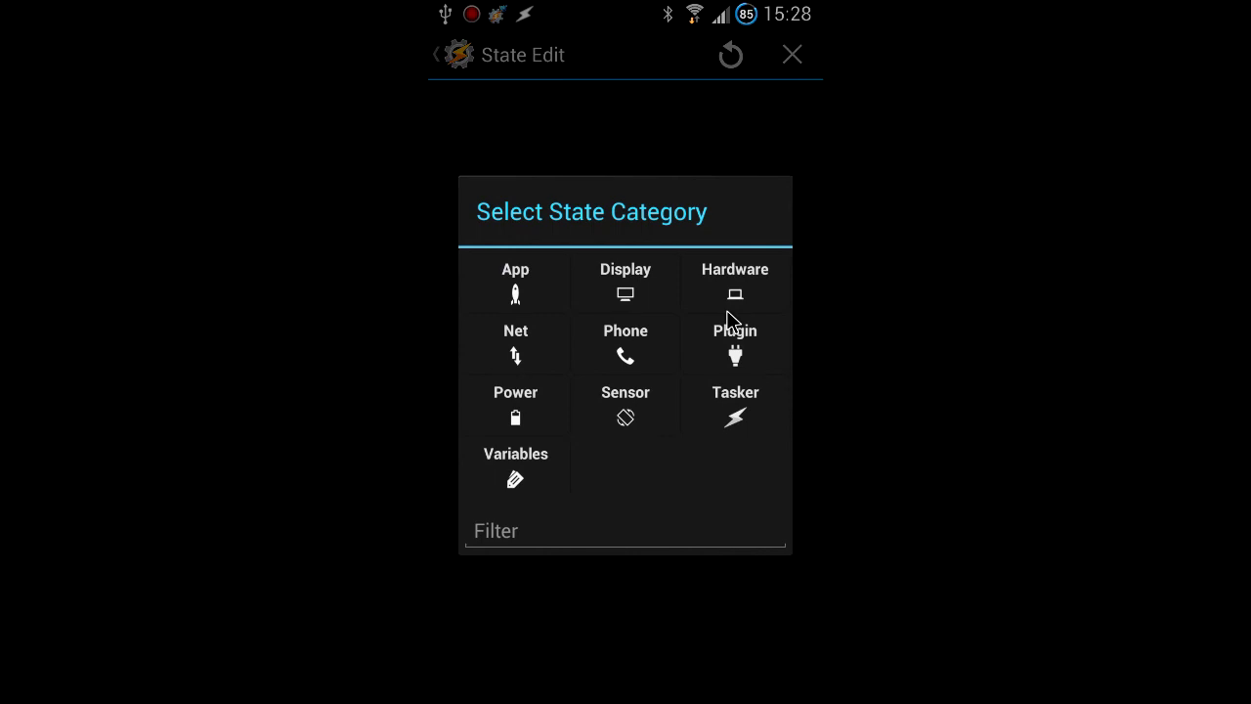
left_click(735, 352)
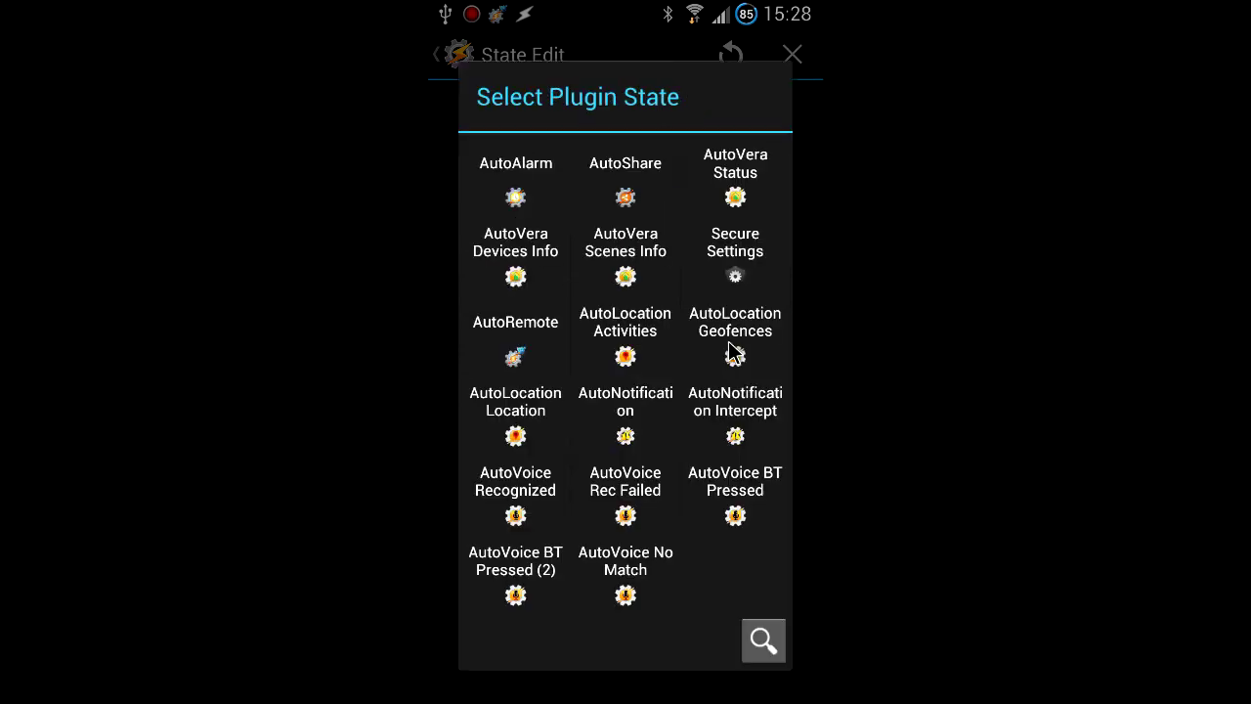
left_click(526, 497)
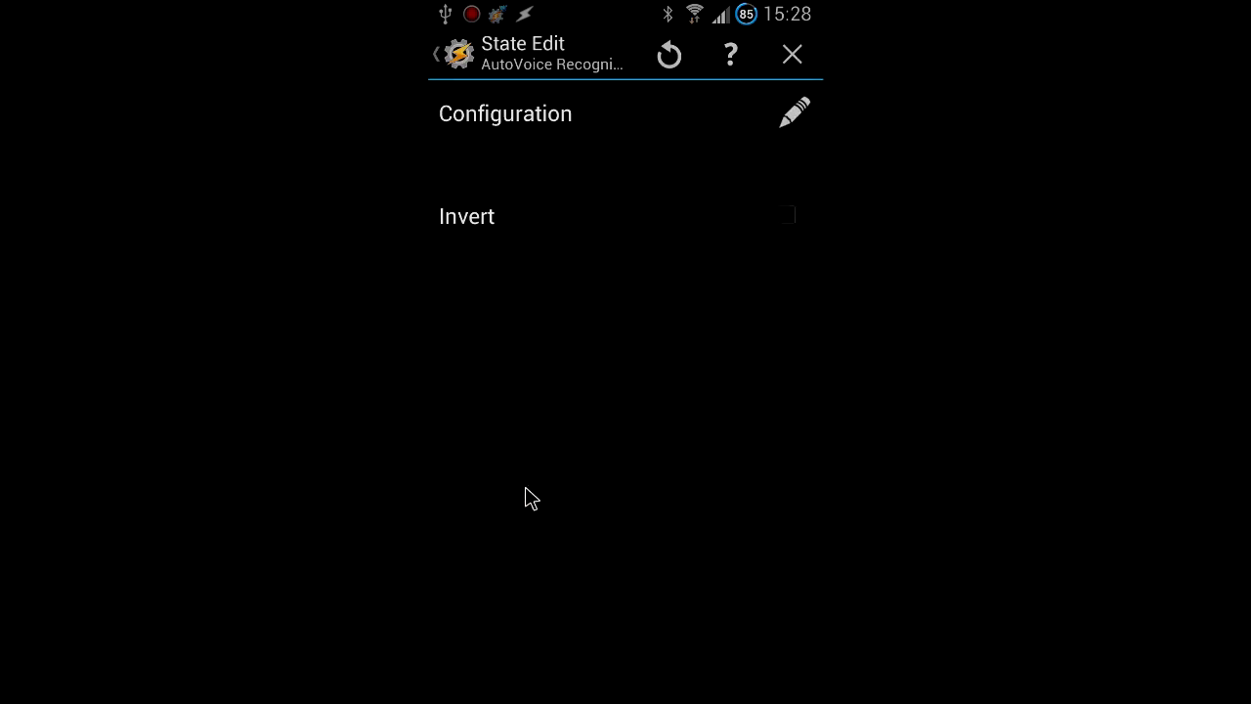
left_click(799, 125)
left_click(765, 176)
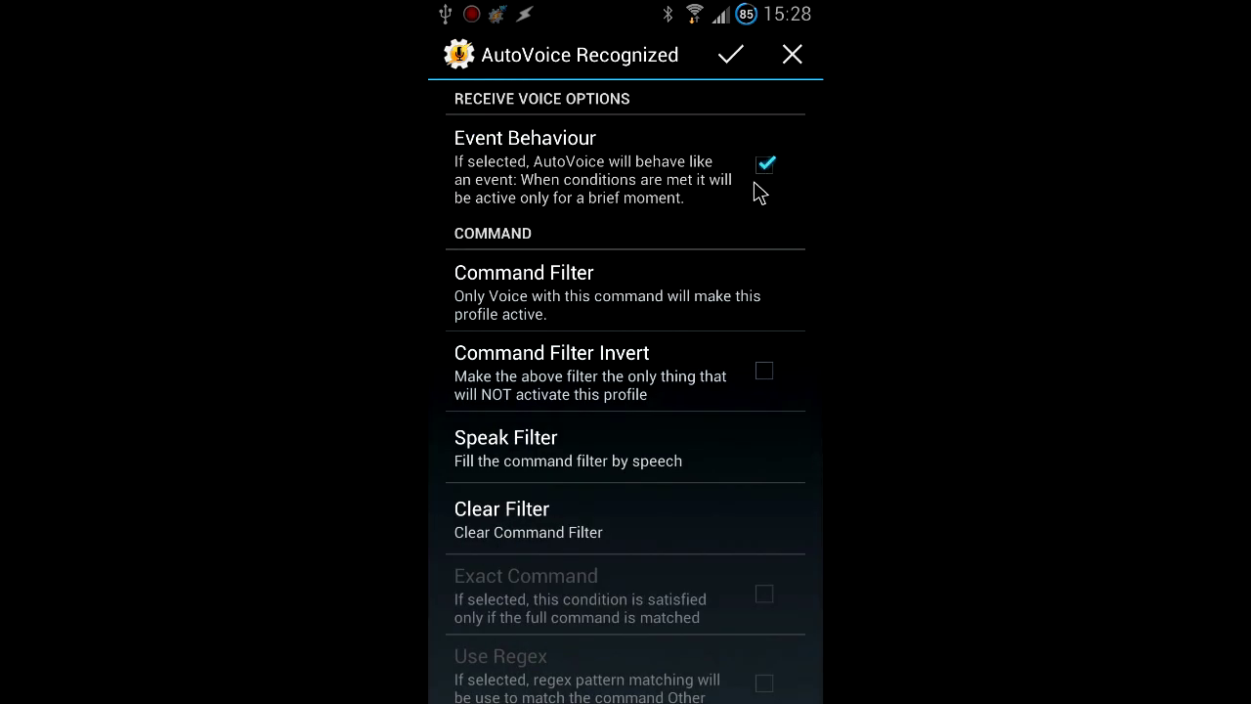
Start the command filter with the phrase "Hi my name is "
left_click(664, 297)
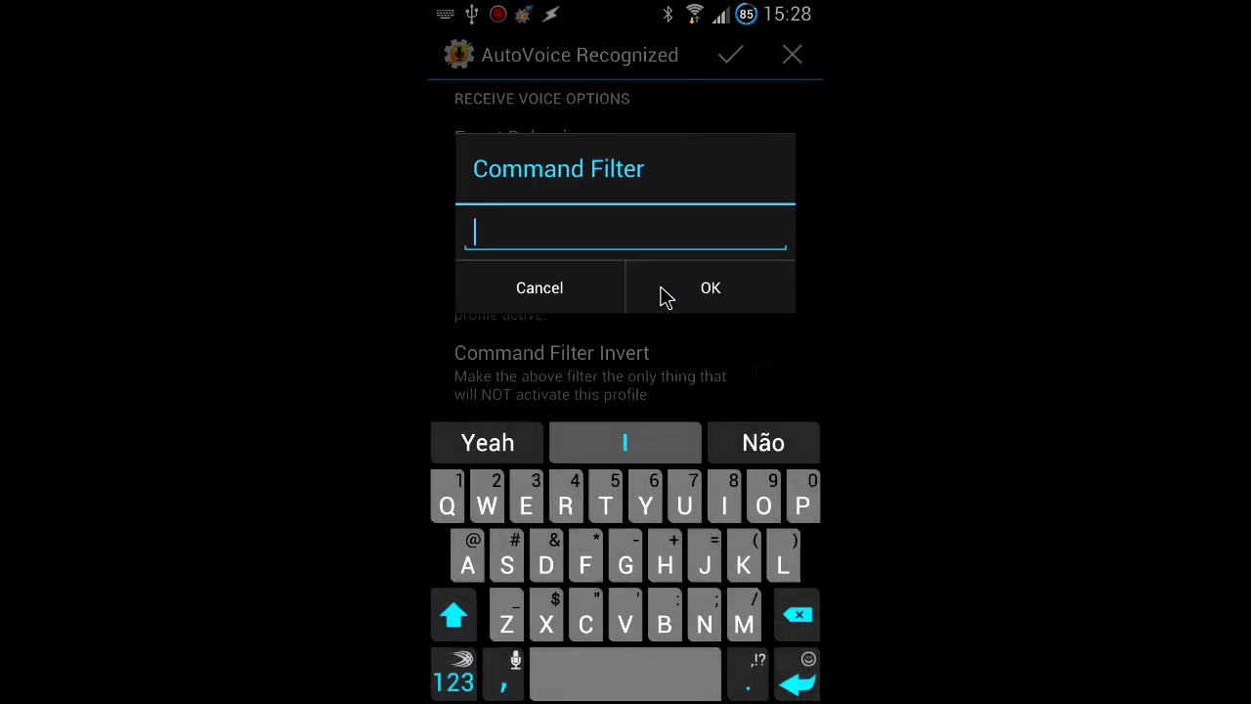
type("Hi ")
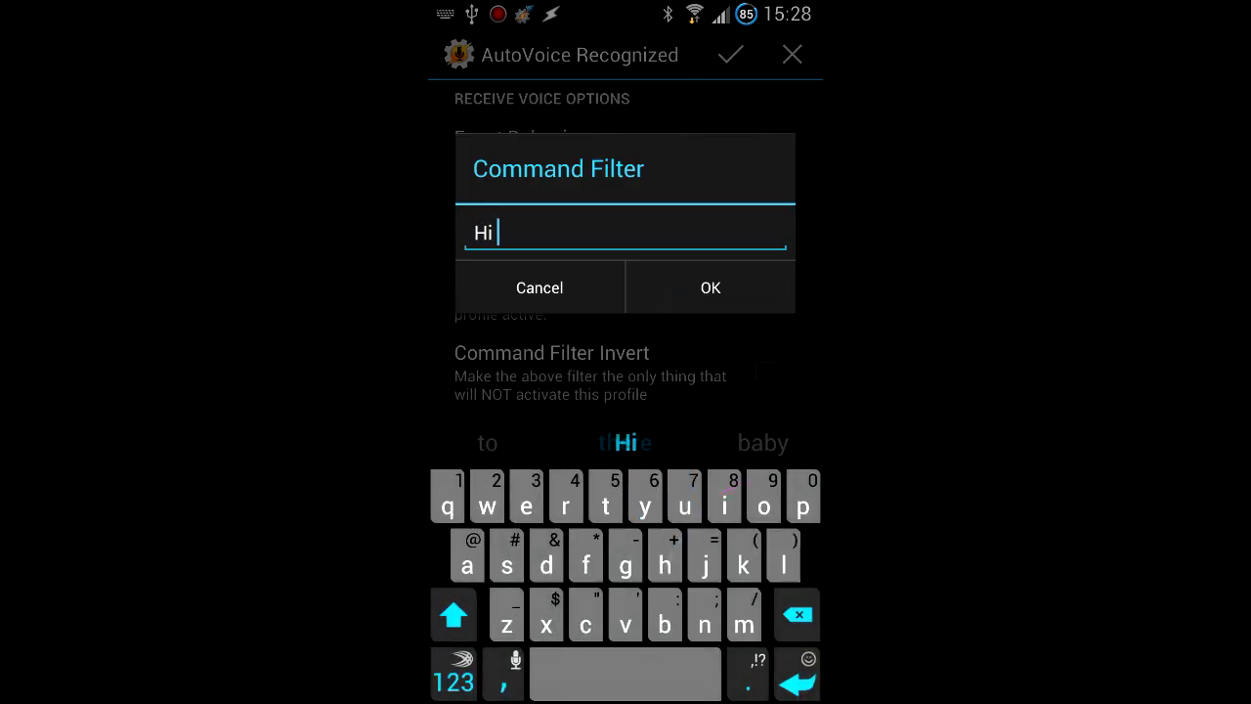
type("my name is")
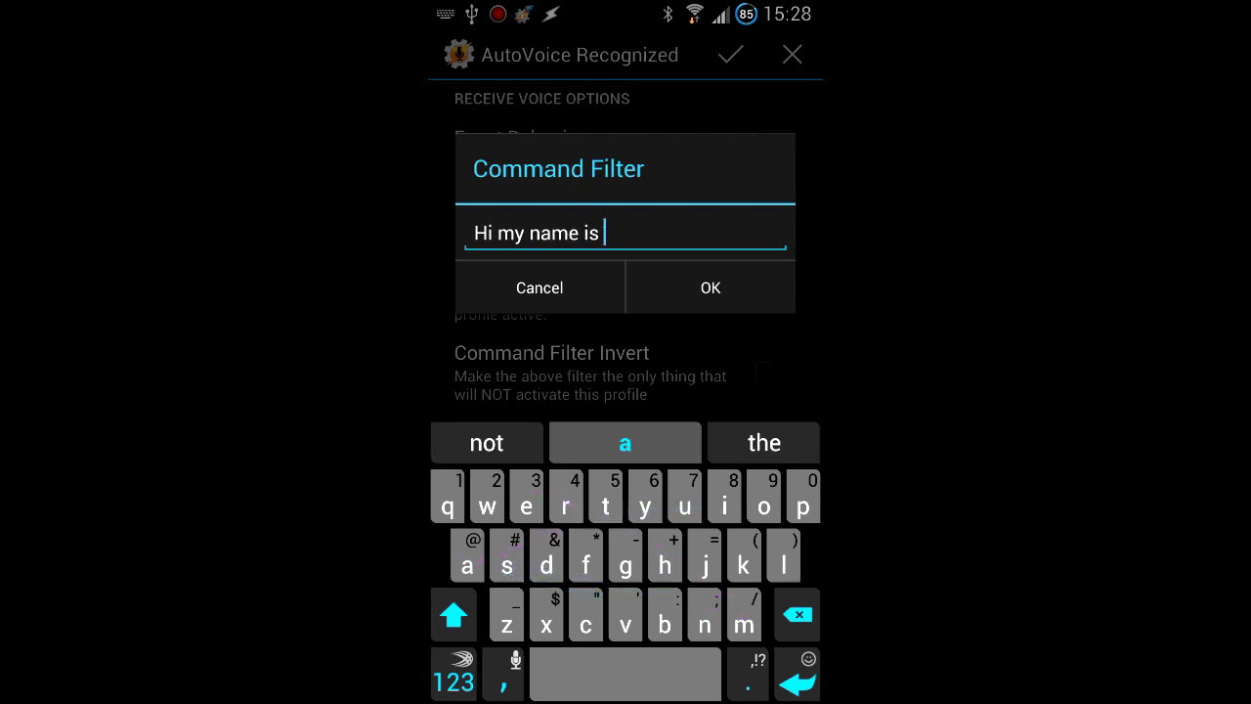
Append the opening of a regex capture group for a variable called name, "(?<name>", to the command filter
left_click(454, 674)
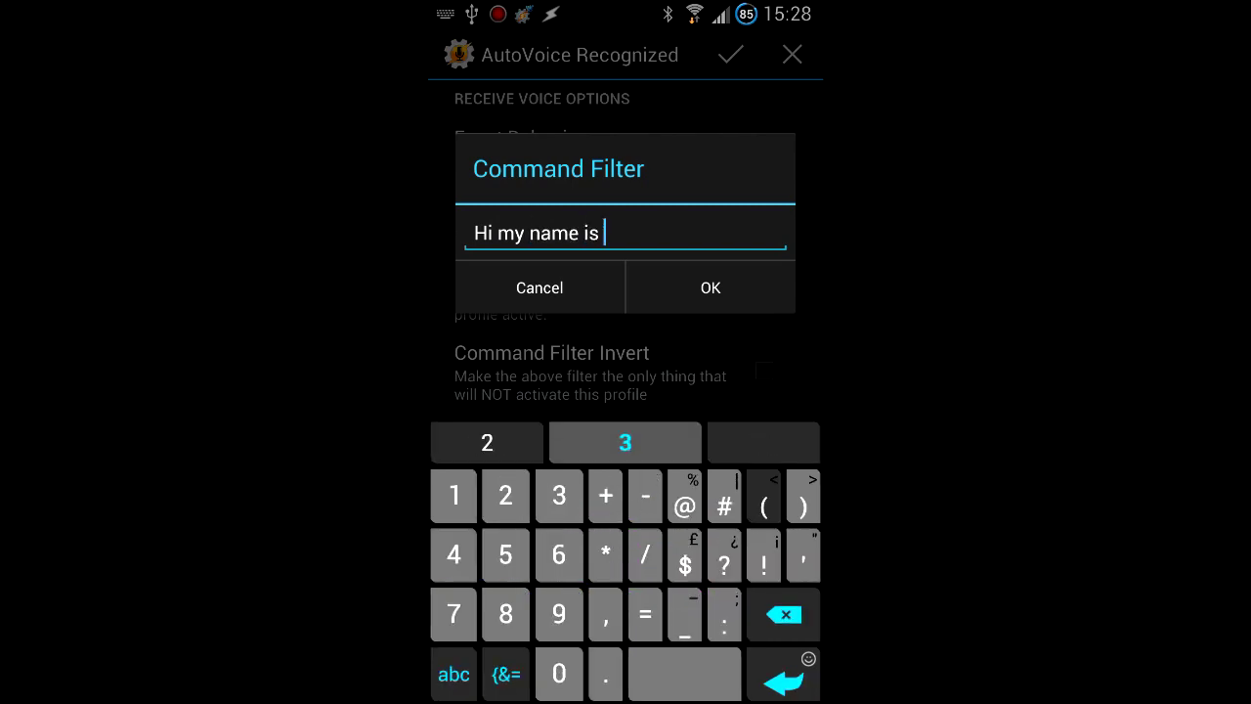
type("((")
key("BackSpace")
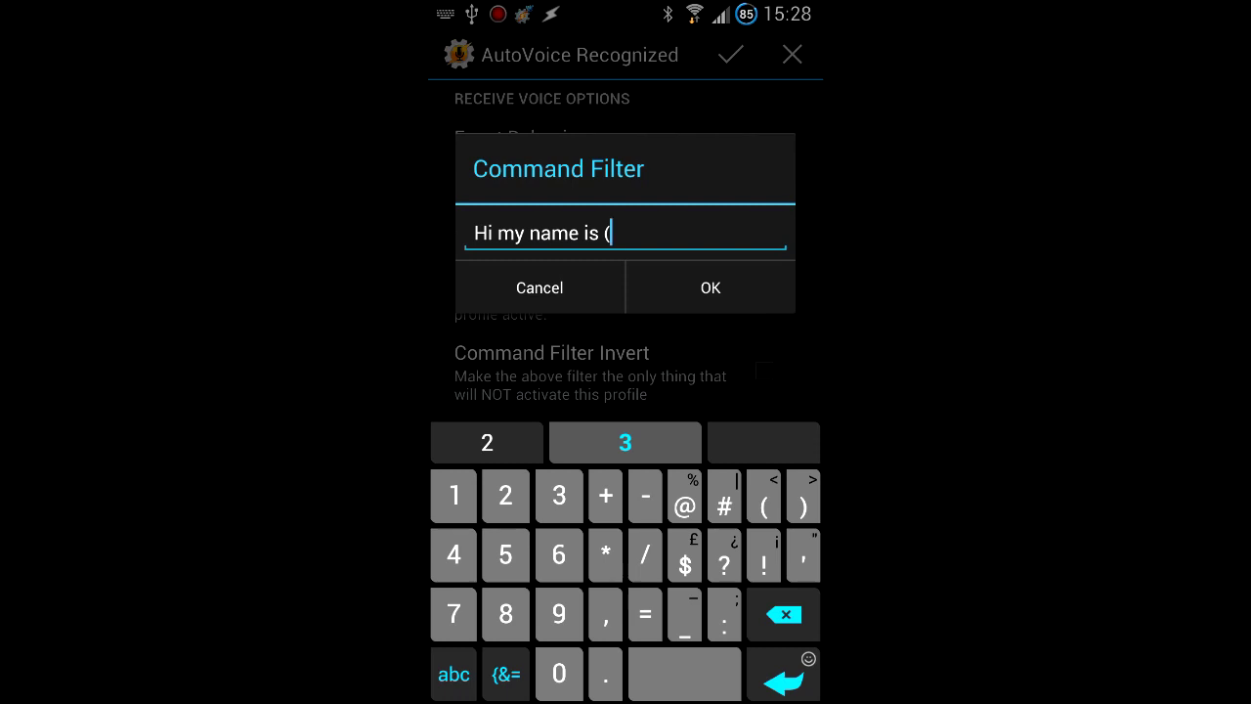
type("<")
key("BackSpace")
type("?")
key("BackSpace")
type("<")
left_click(453, 674)
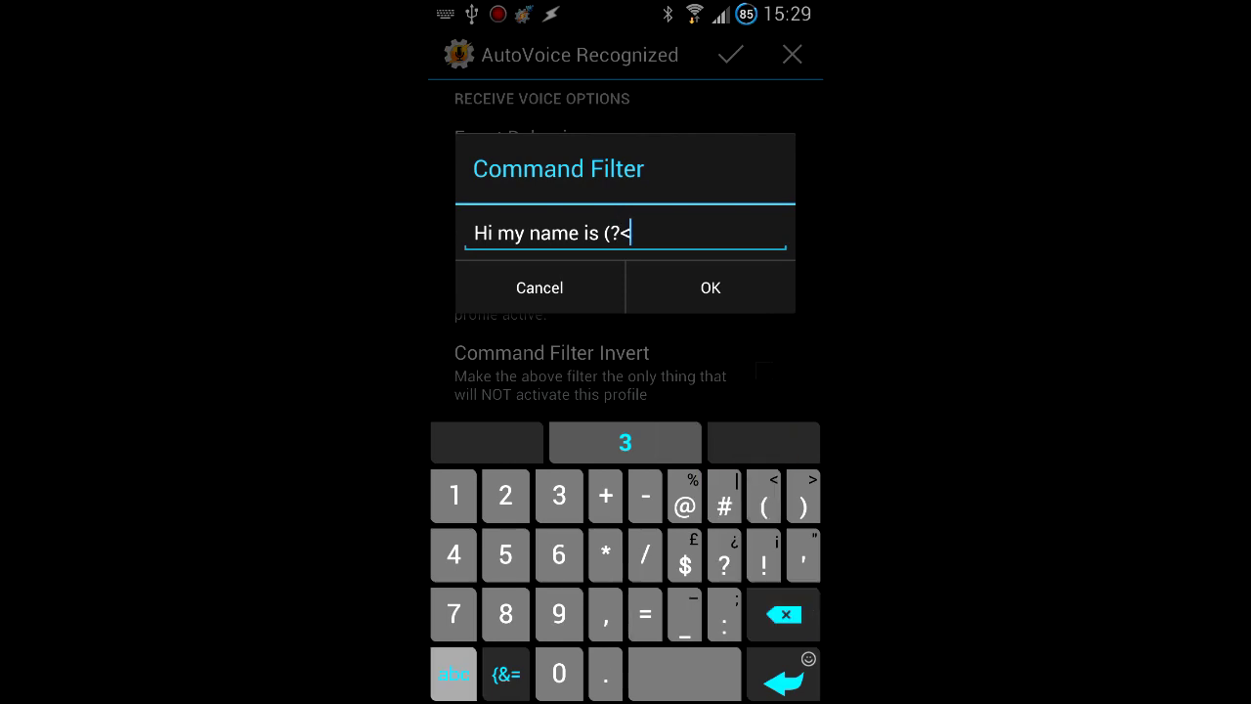
type("name")
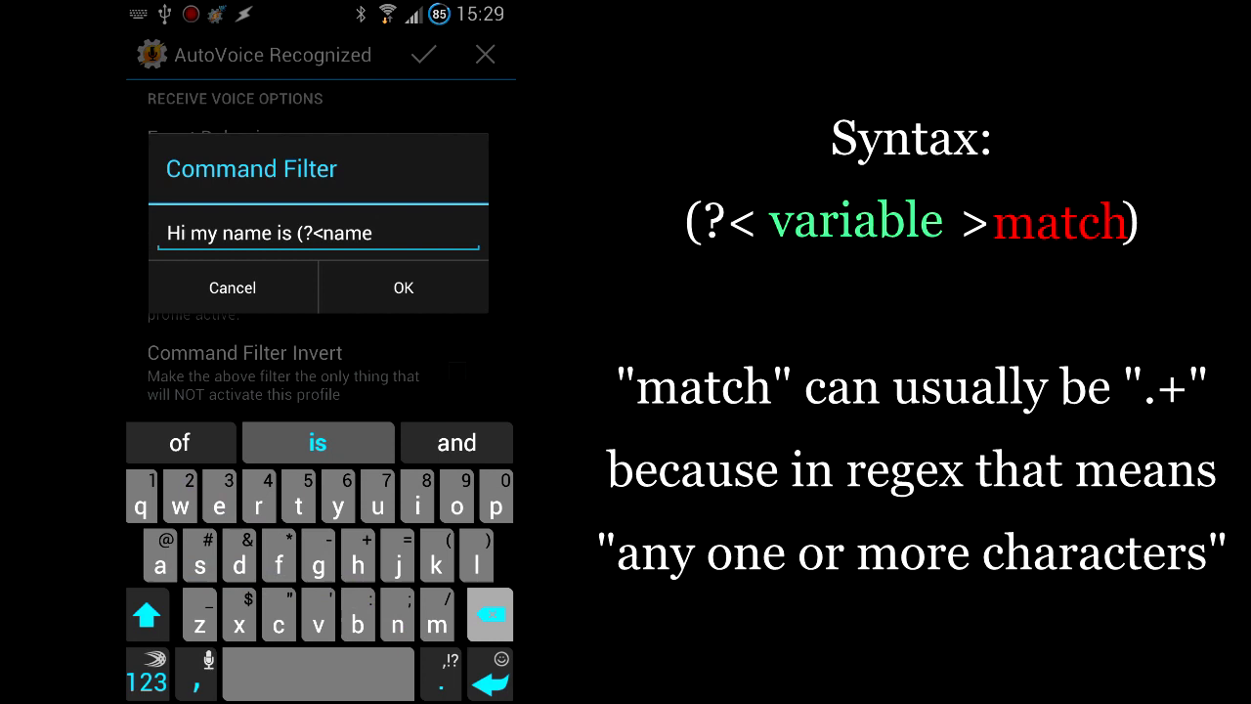
key("BackSpace")
left_click(147, 674)
type(">")
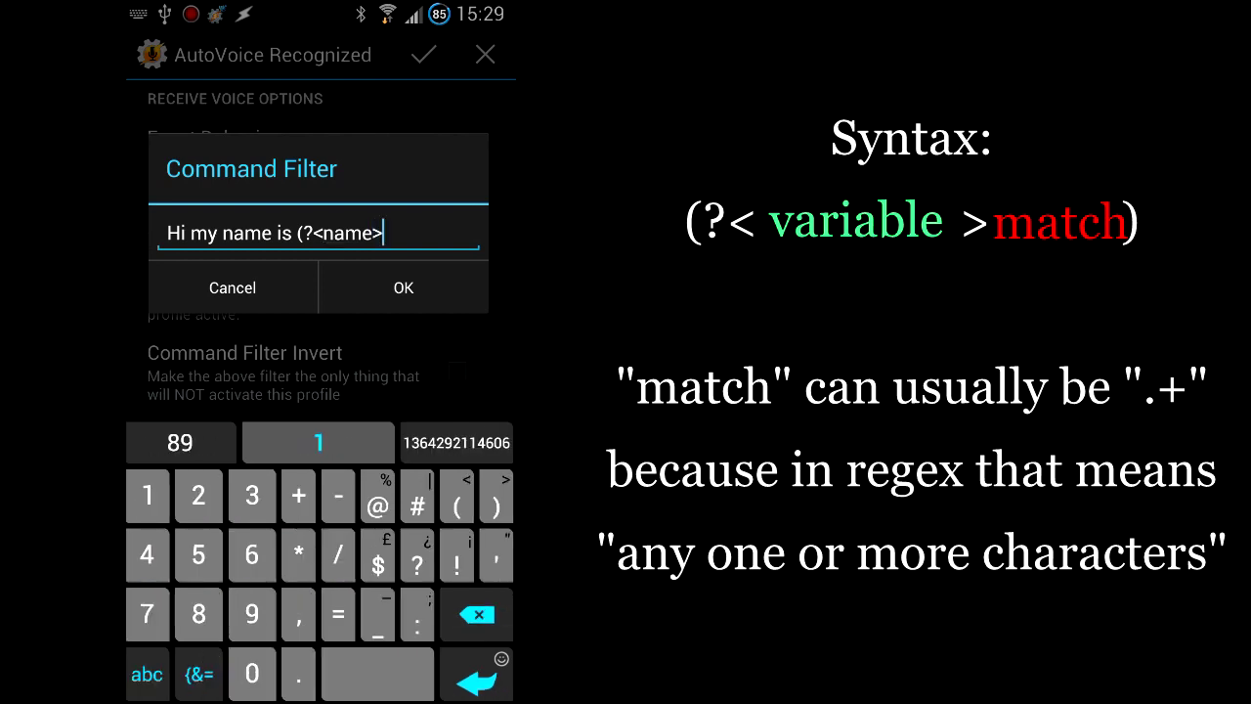
Complete the capture group with the match pattern ".+)" and confirm the command filter
type(". ")
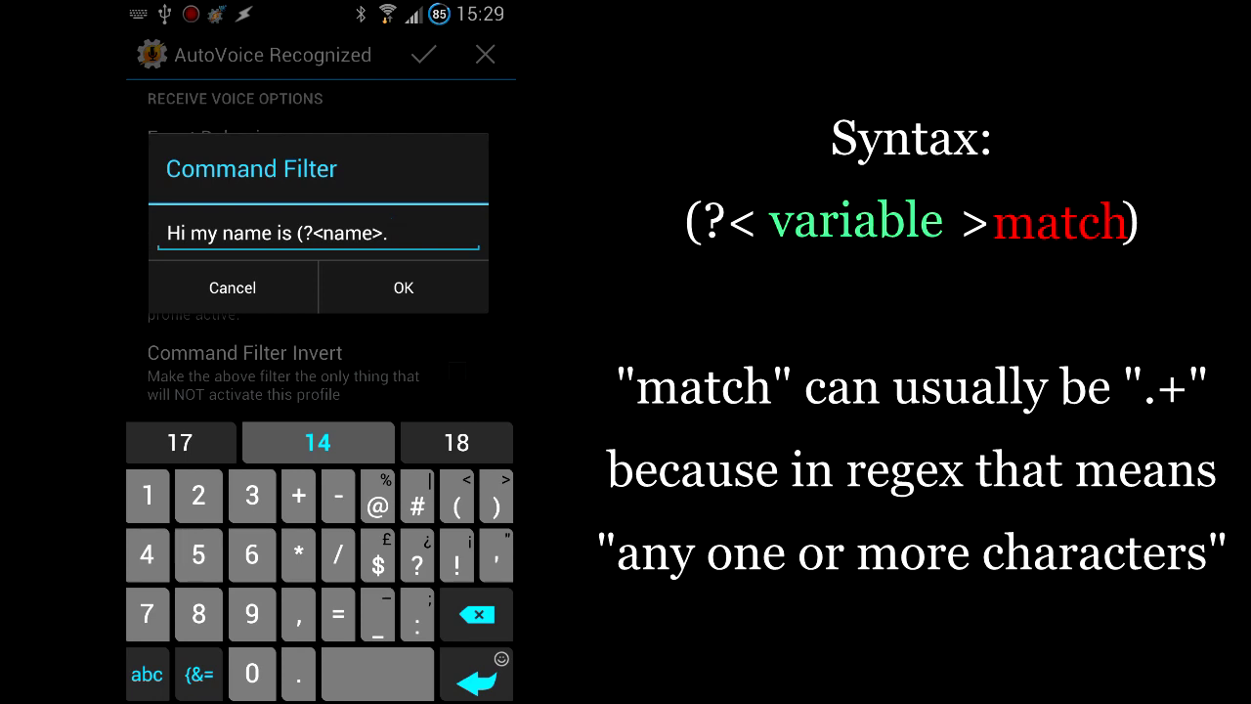
type("+")
key("BackSpace")
key("BackSpace")
type("+")
left_click(404, 288)
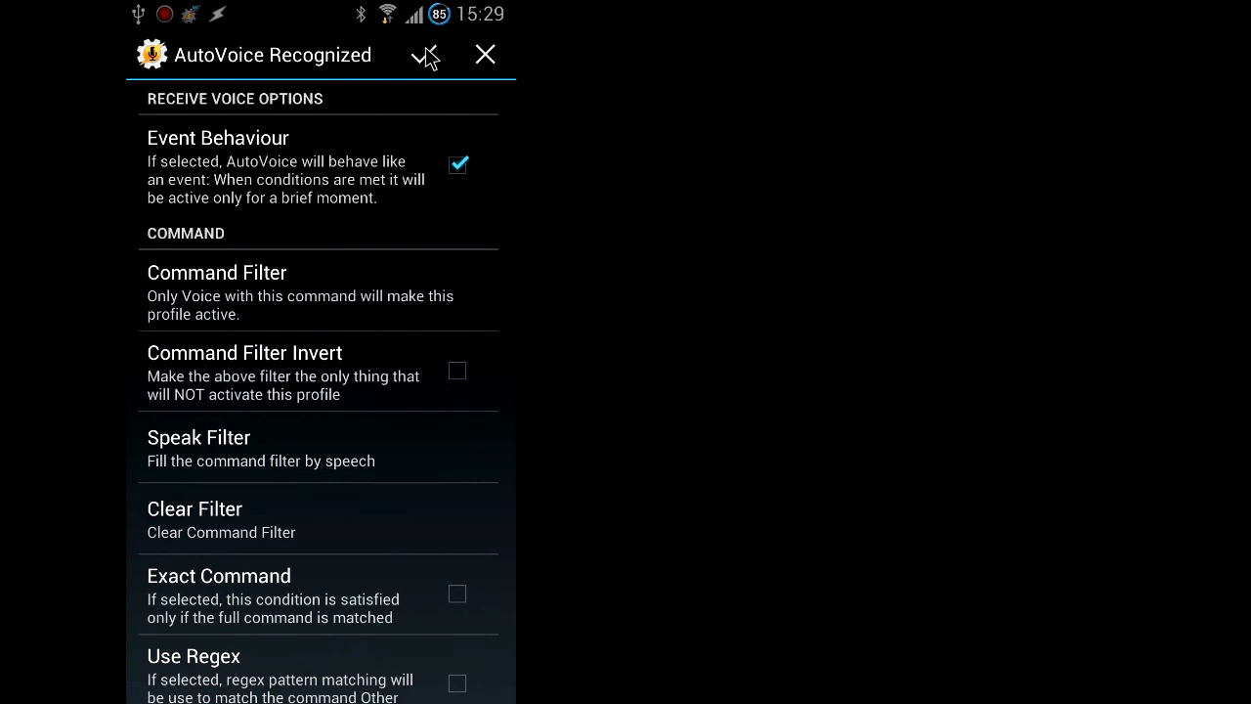
Enable Use Regex for the voice command, save the configuration and return to the profile list
left_click_drag(468, 492, 476, 264)
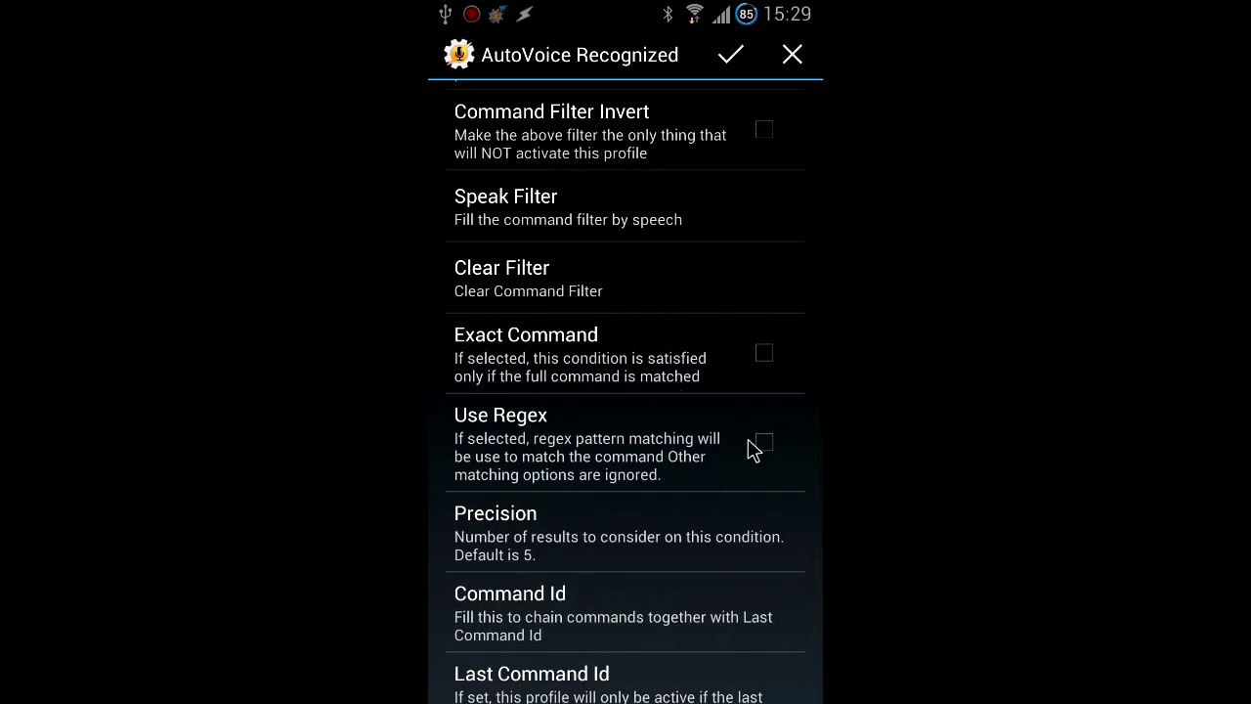
left_click(767, 445)
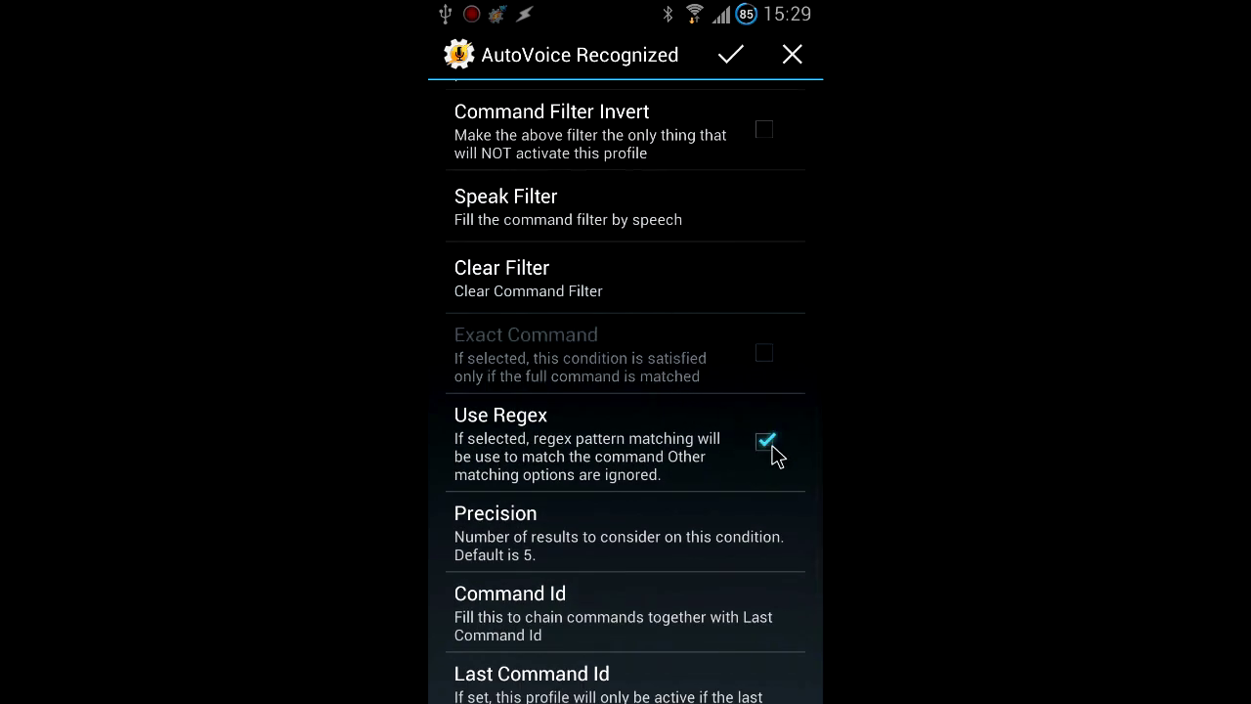
left_click(731, 56)
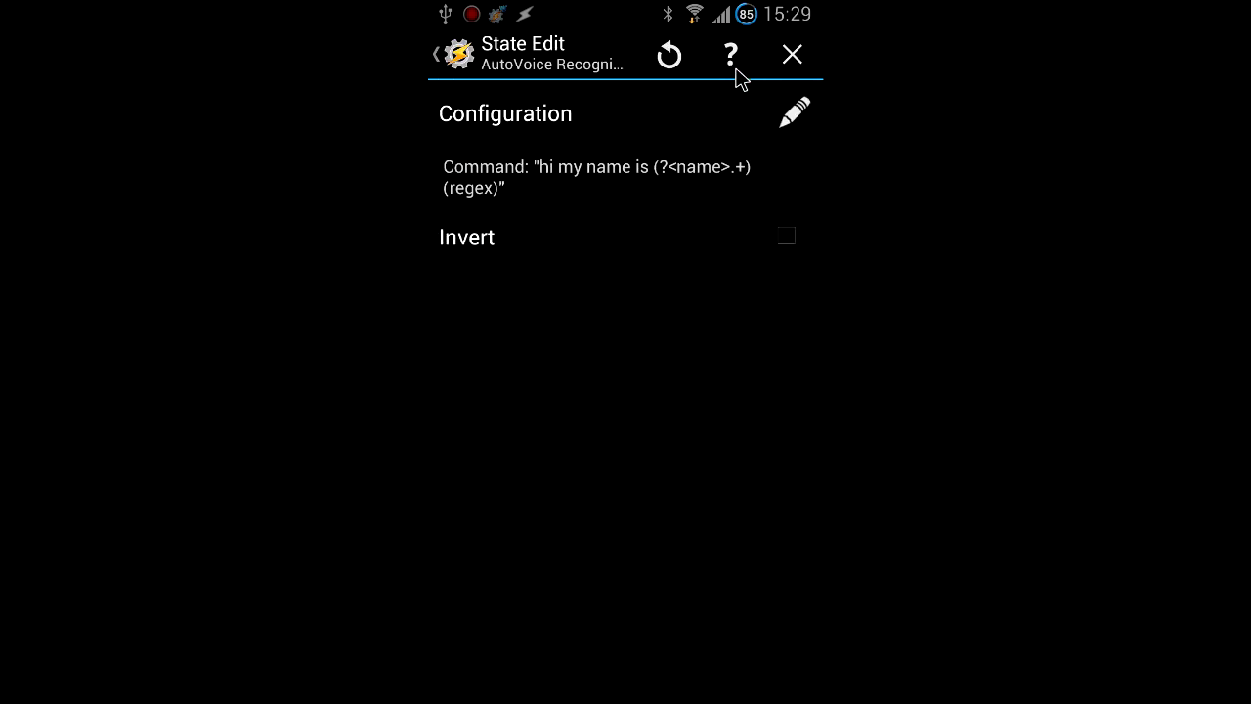
key("Escape")
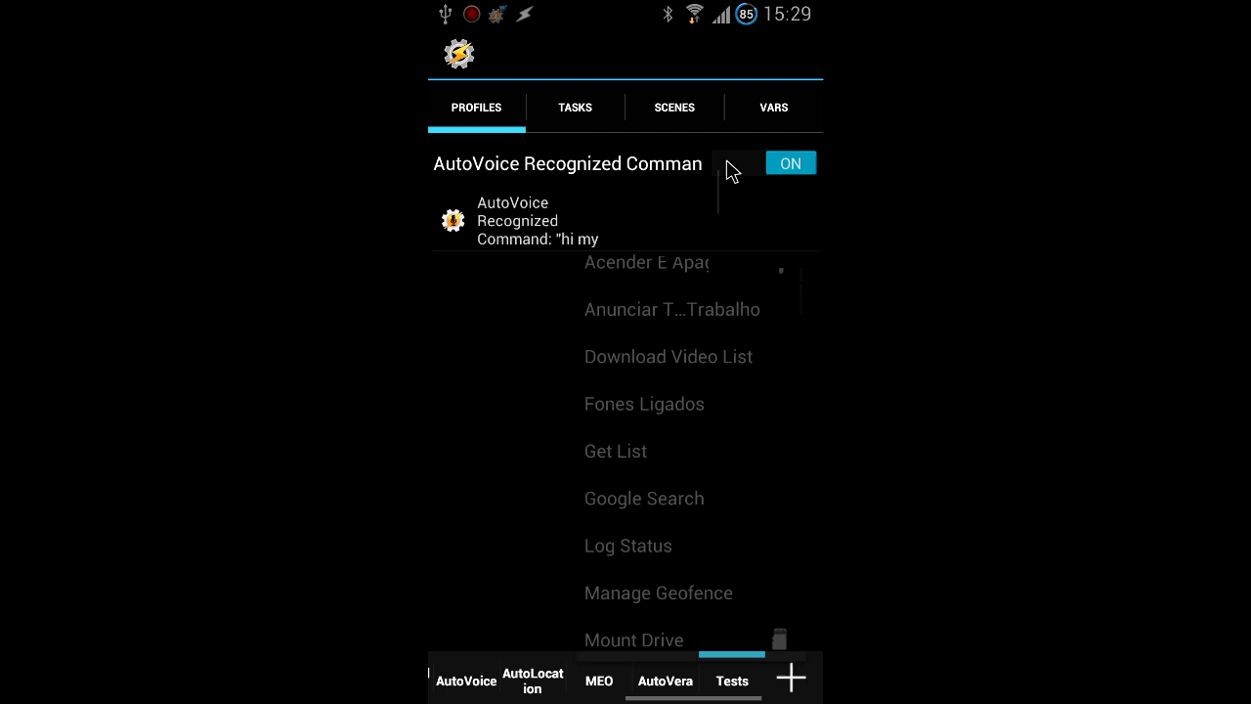
Link a new unnamed task to the profile and add a Say action to it
left_click(729, 217)
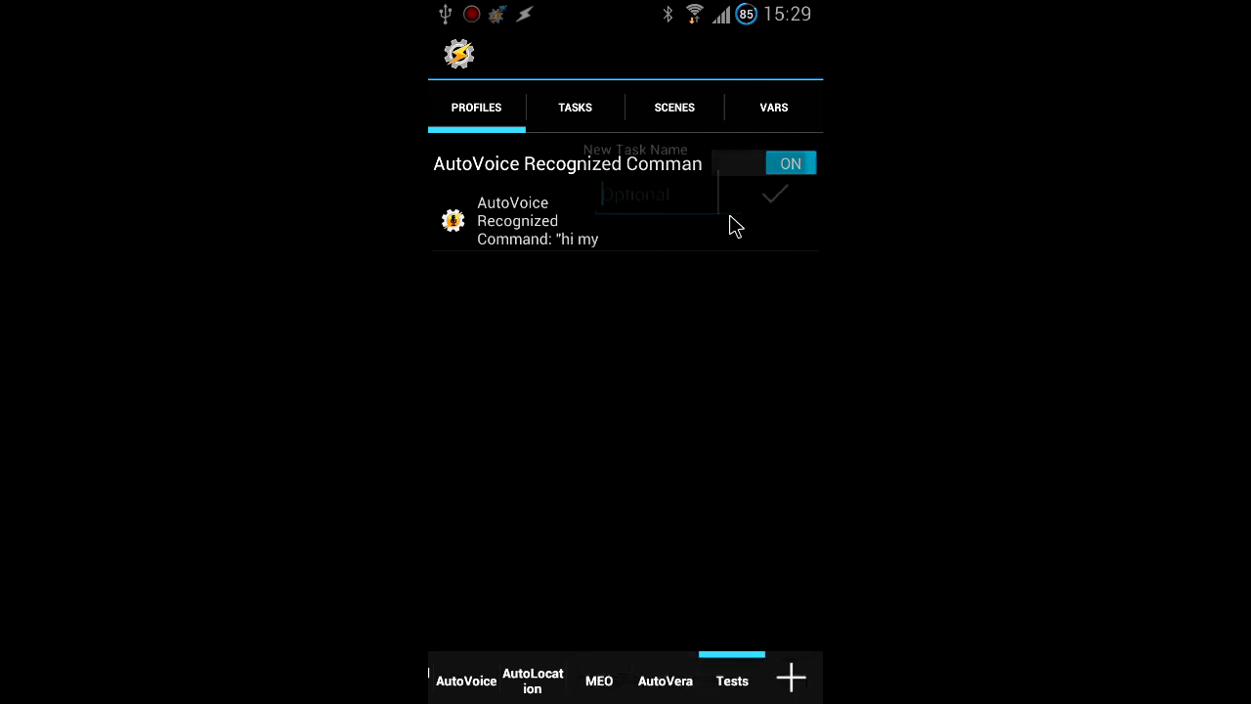
left_click(779, 207)
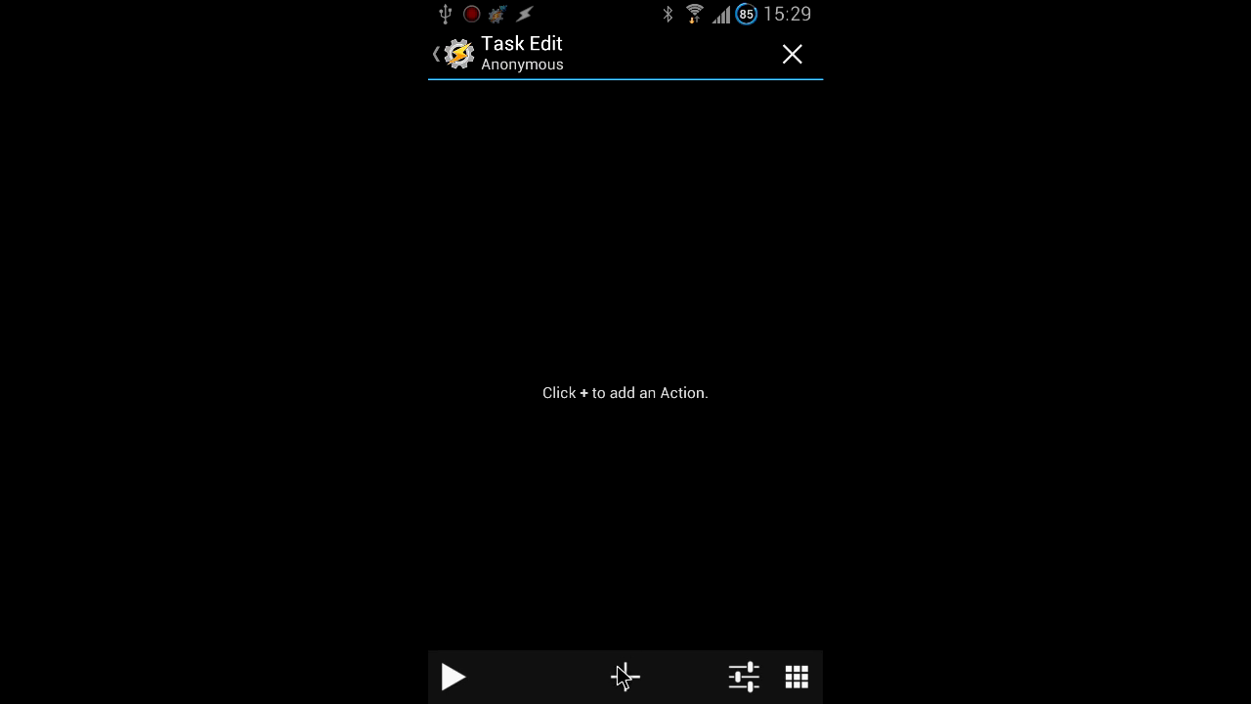
left_click(624, 676)
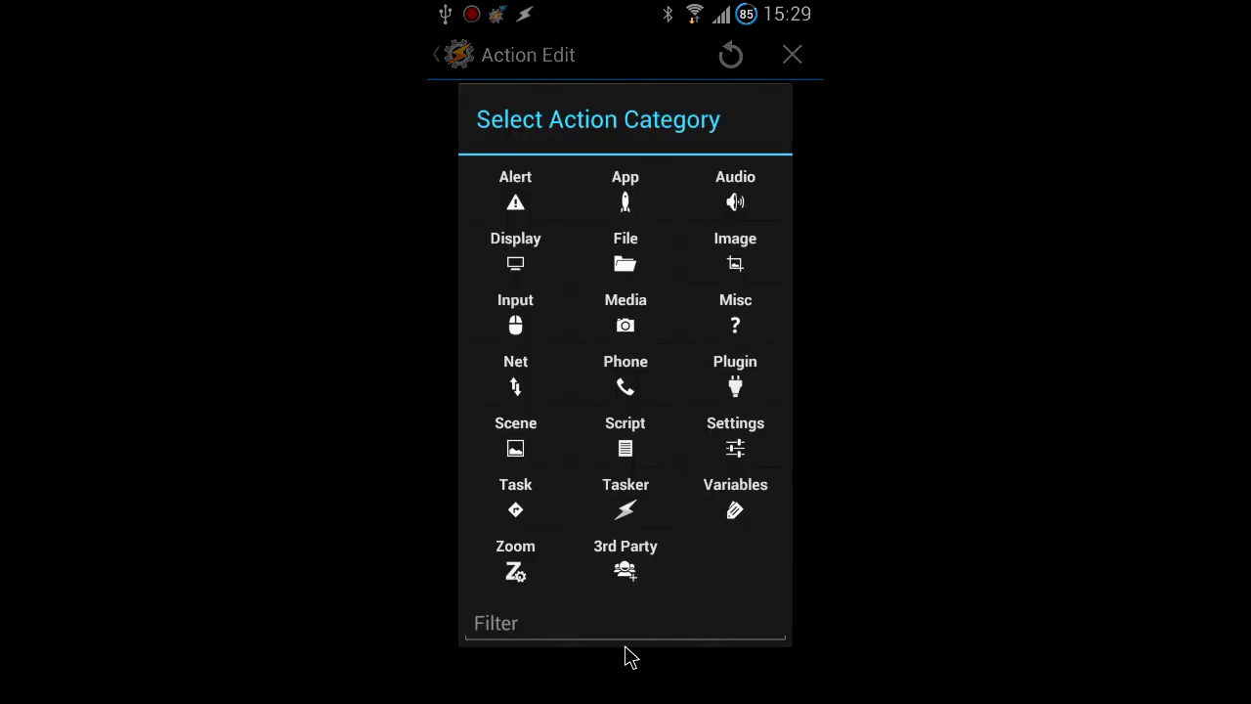
left_click(728, 311)
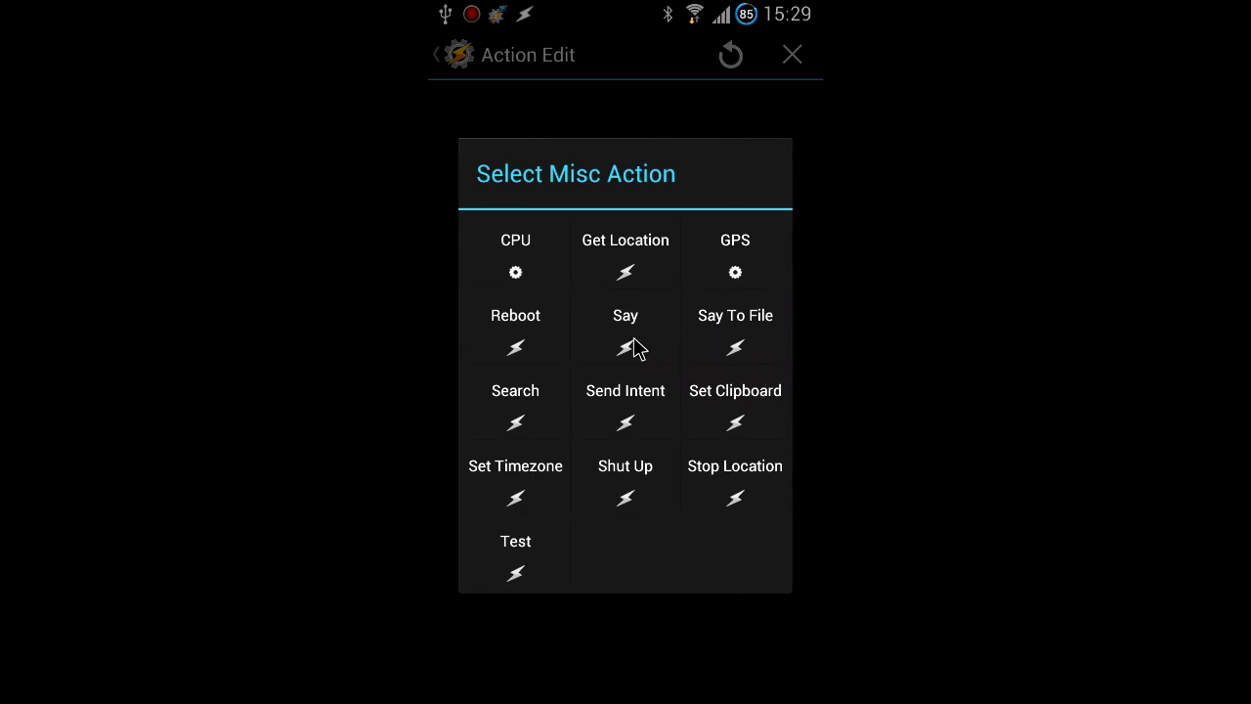
left_click(633, 348)
Set the Say text to "Hello" followed by the AutoVoice Recognized name variable, %name
left_click(693, 185)
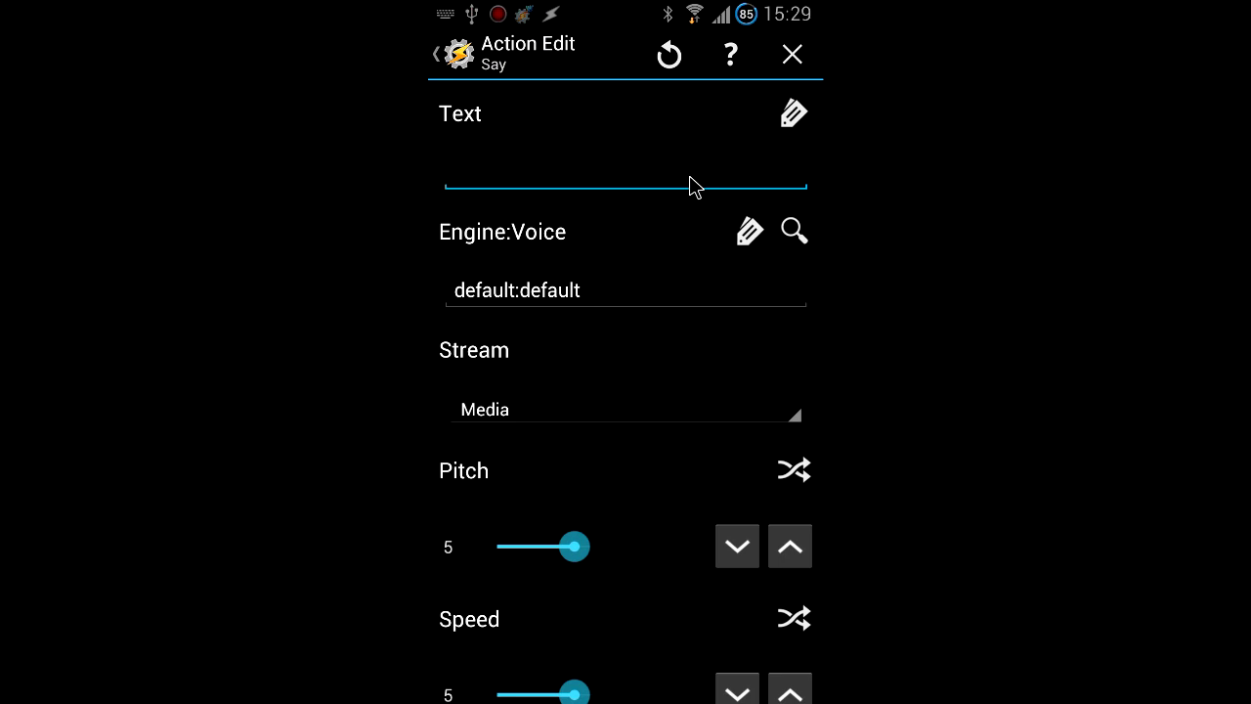
type("Hello")
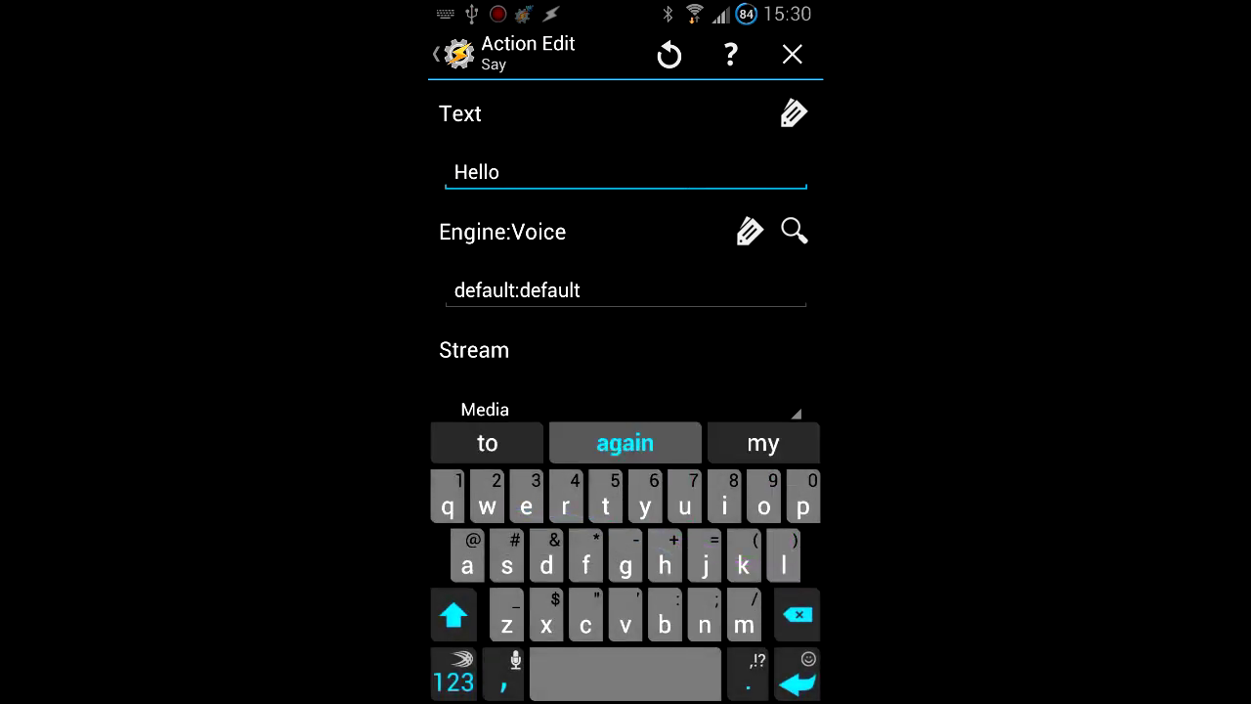
left_click(791, 117)
scroll(698, 407, "down", 5)
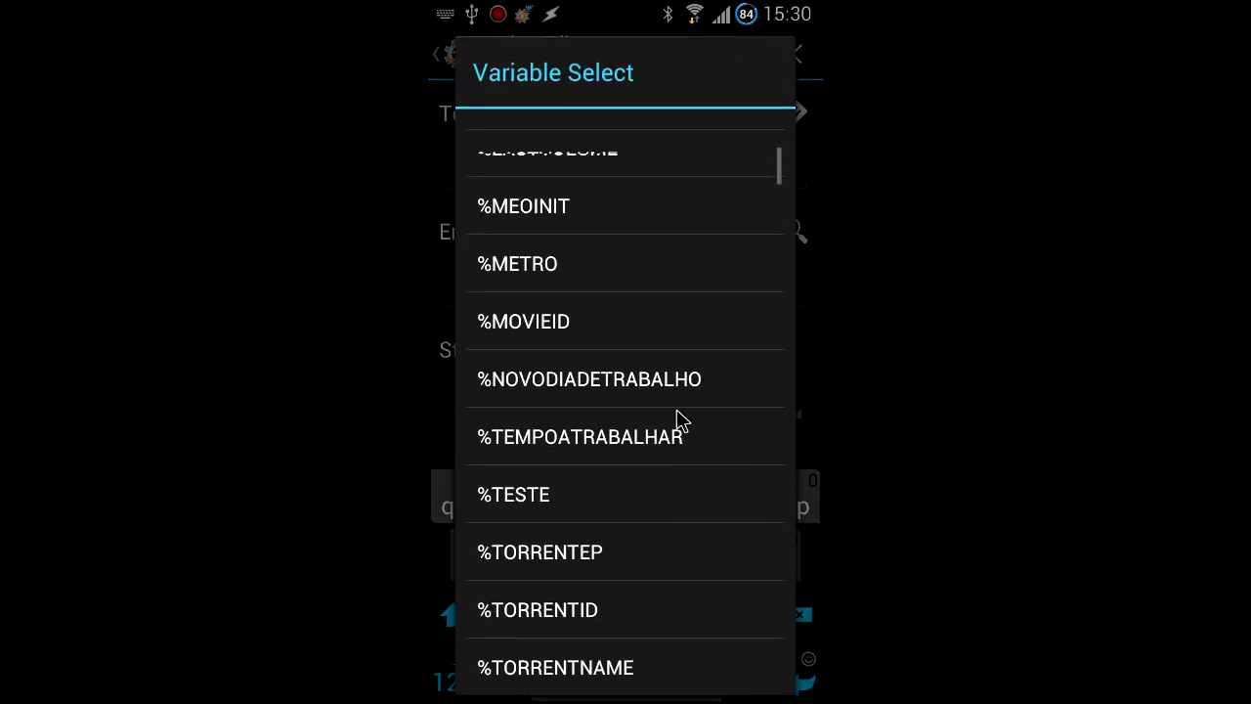
scroll(681, 421, "down", 10)
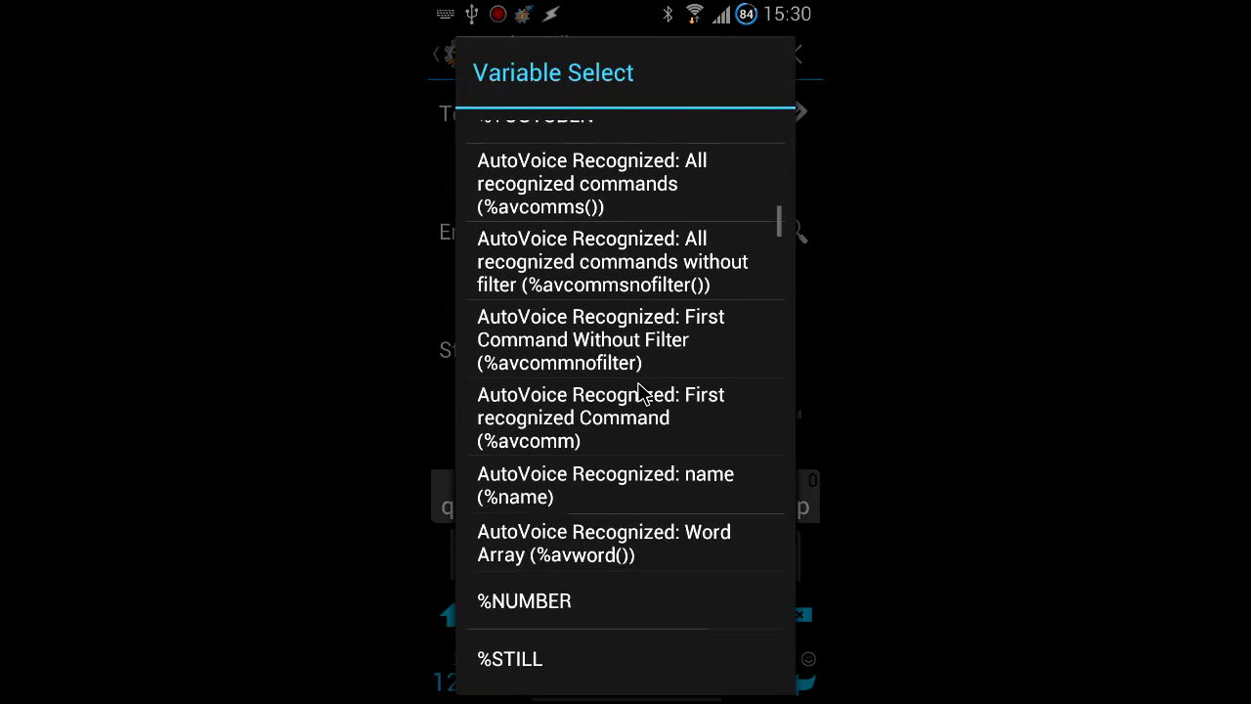
scroll(638, 401, "up", 1)
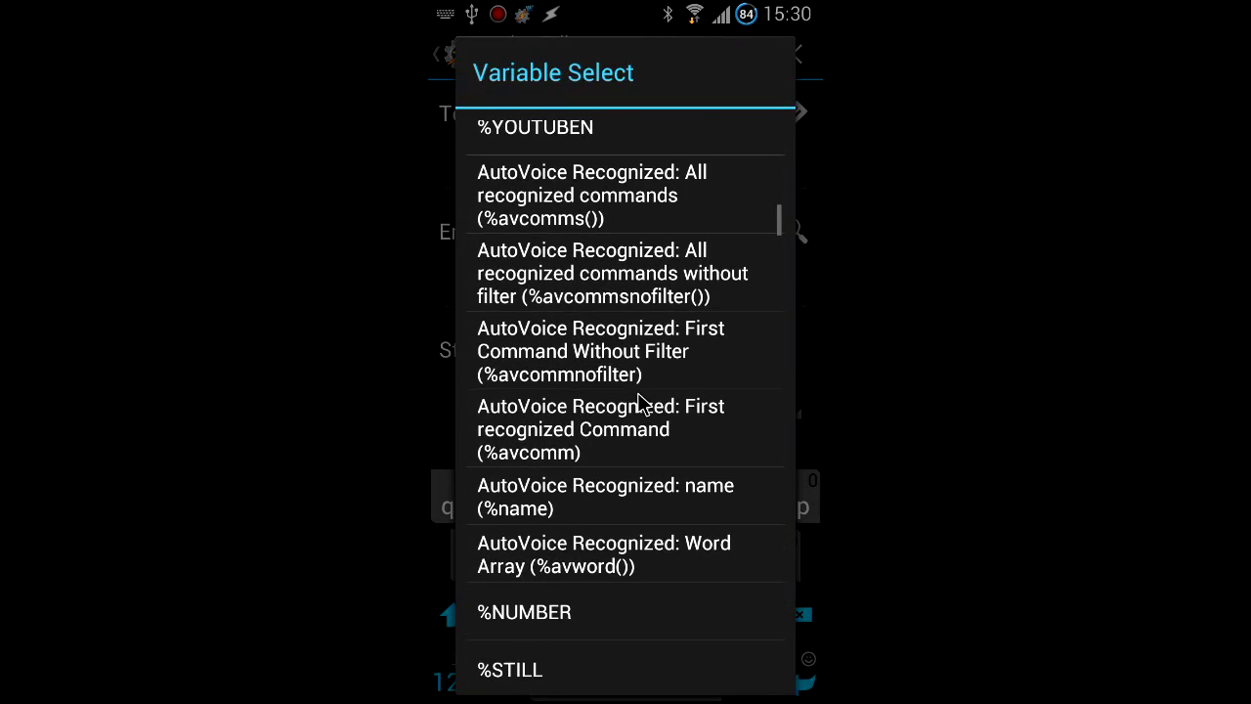
left_click(603, 525)
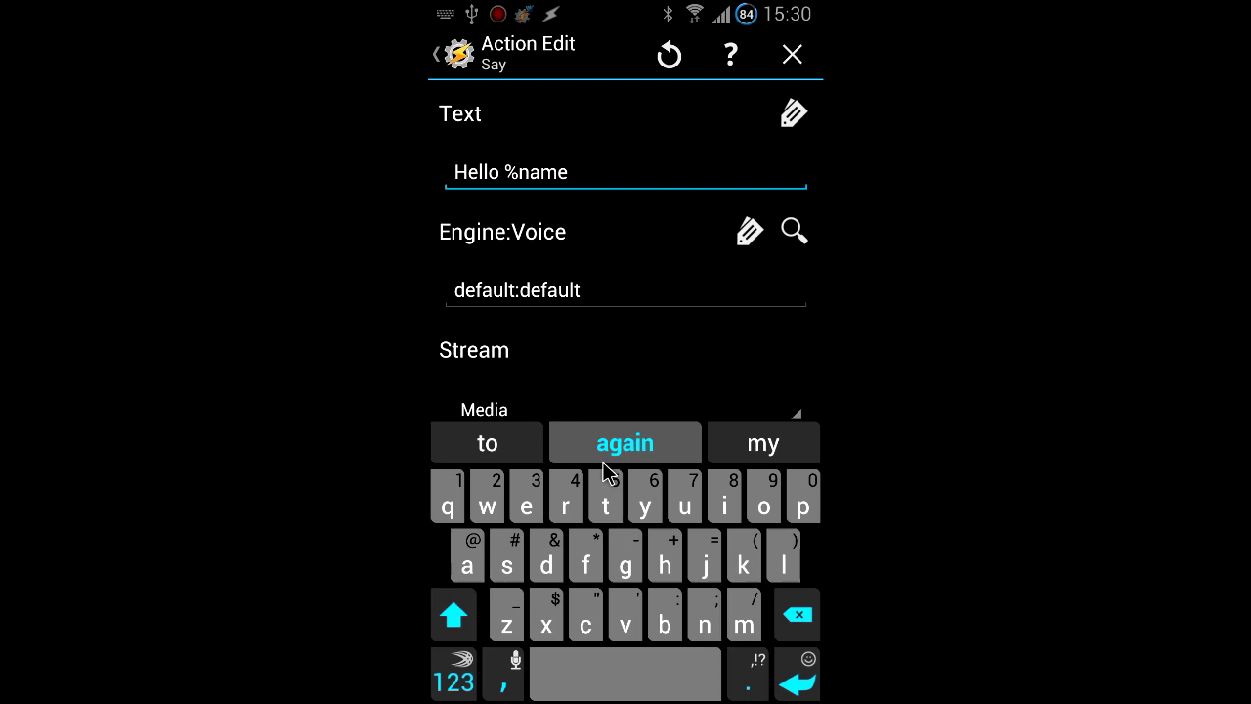
Extend the Say text after the variable with ". Nice to meet you."
left_click(618, 185)
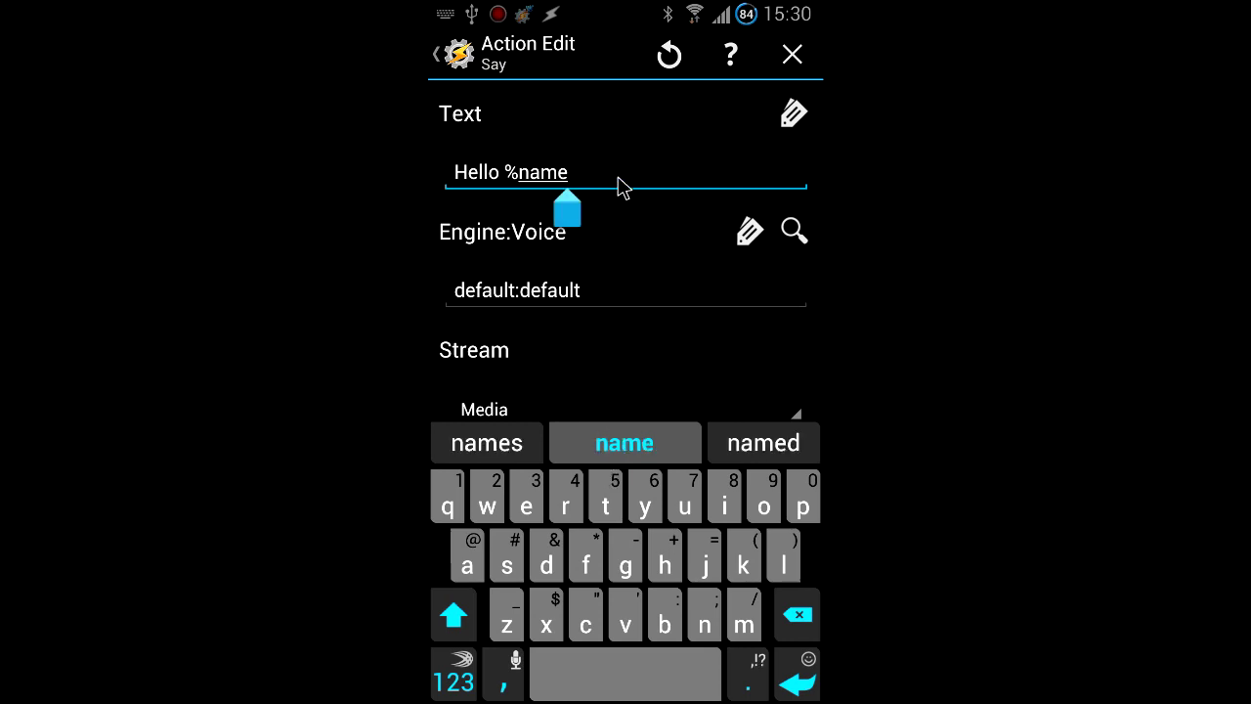
type(". Nice ")
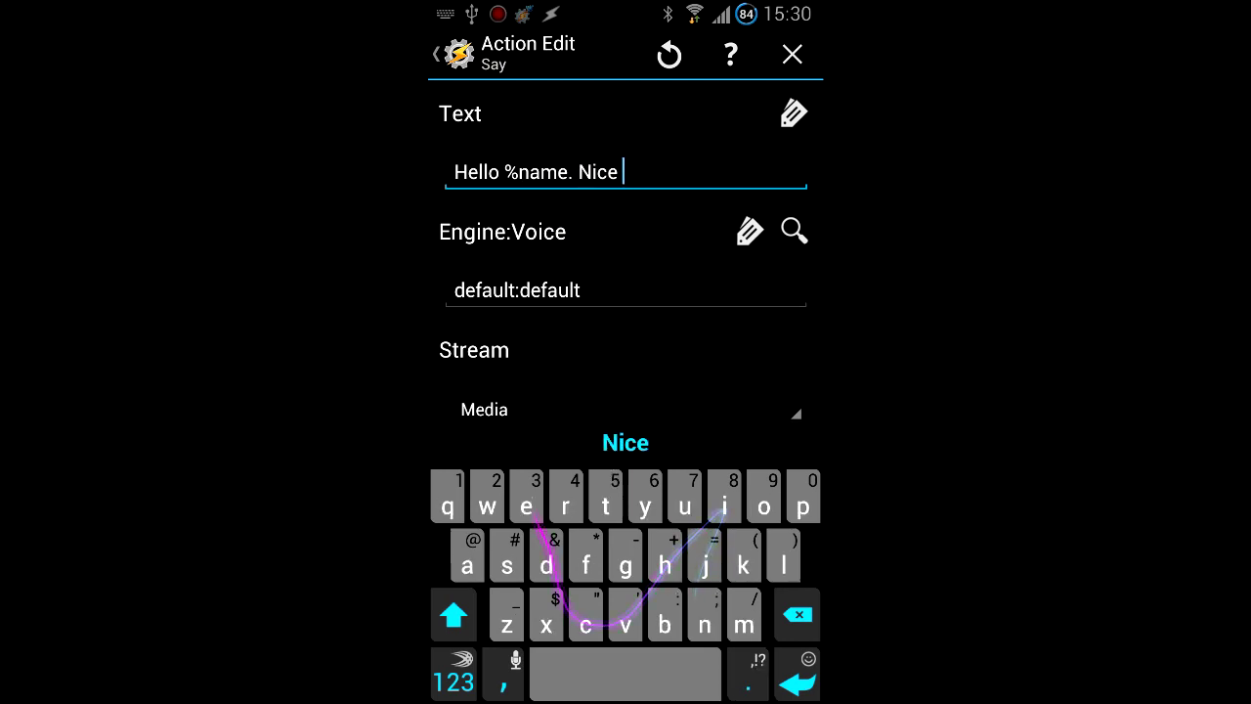
type("to meet ")
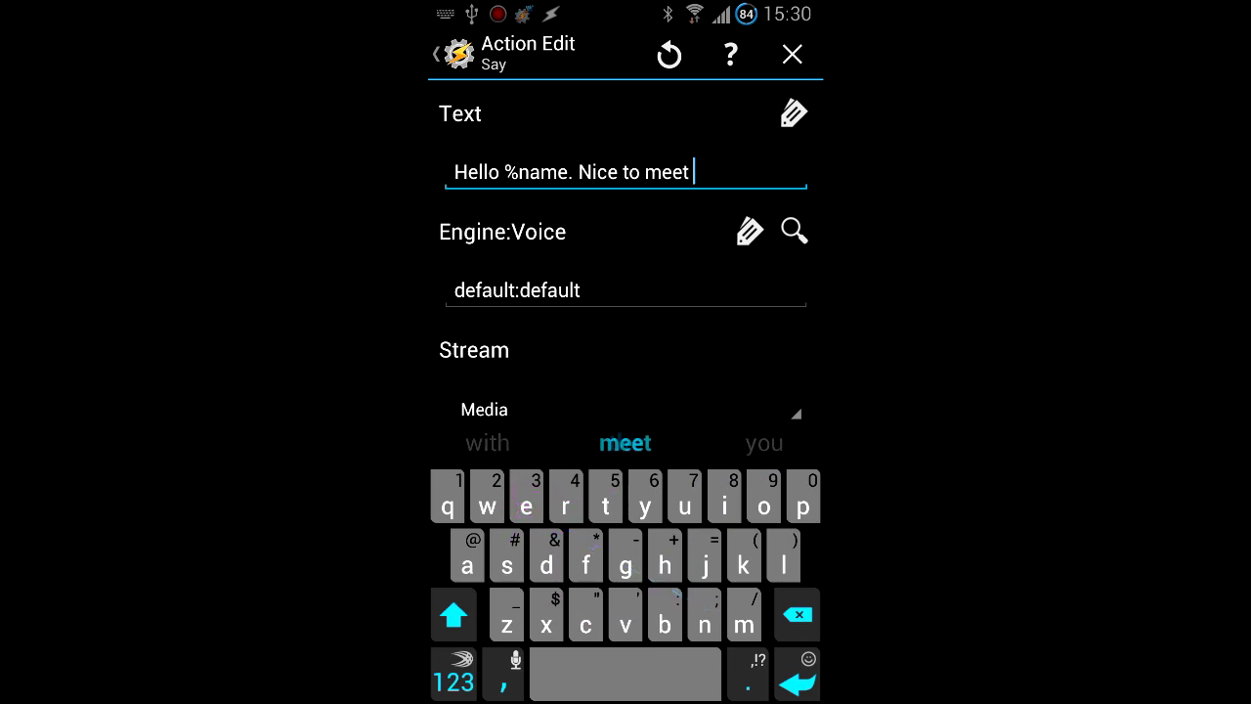
type("you.")
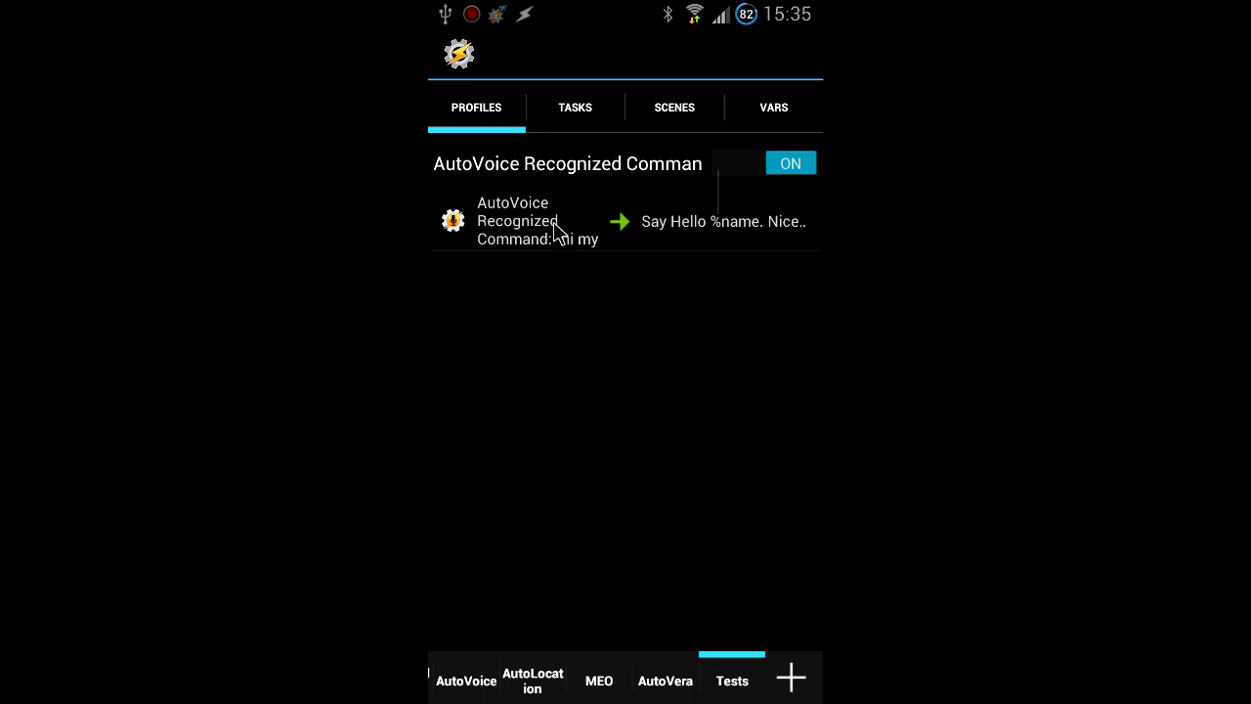
Open the profile's AutoVoice Recognized configuration and extend the command filter with " and I'm from"
left_click(555, 231)
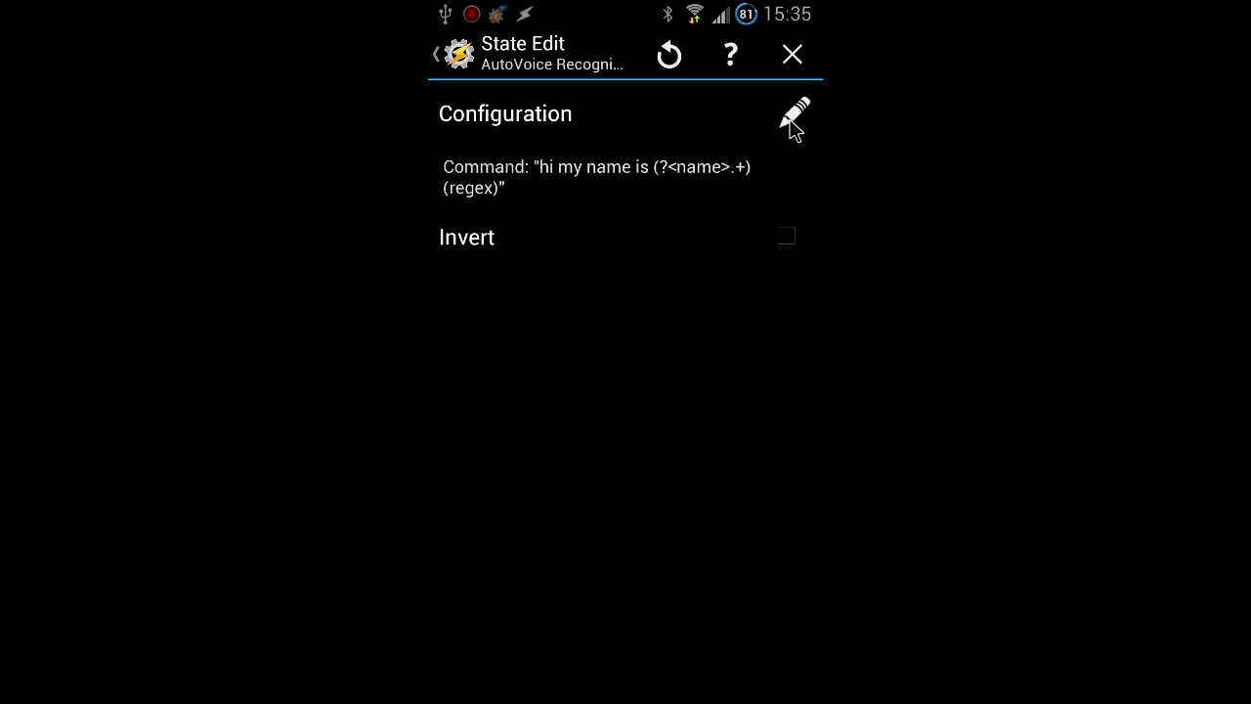
left_click(792, 122)
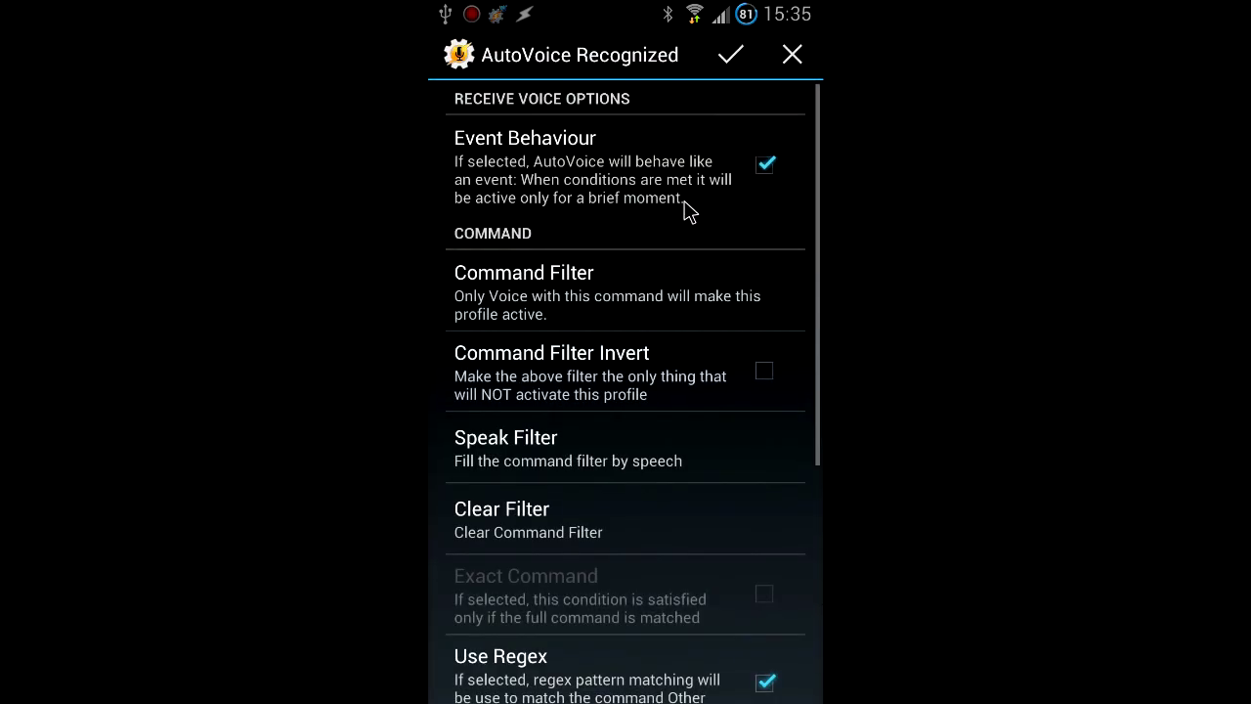
left_click(628, 292)
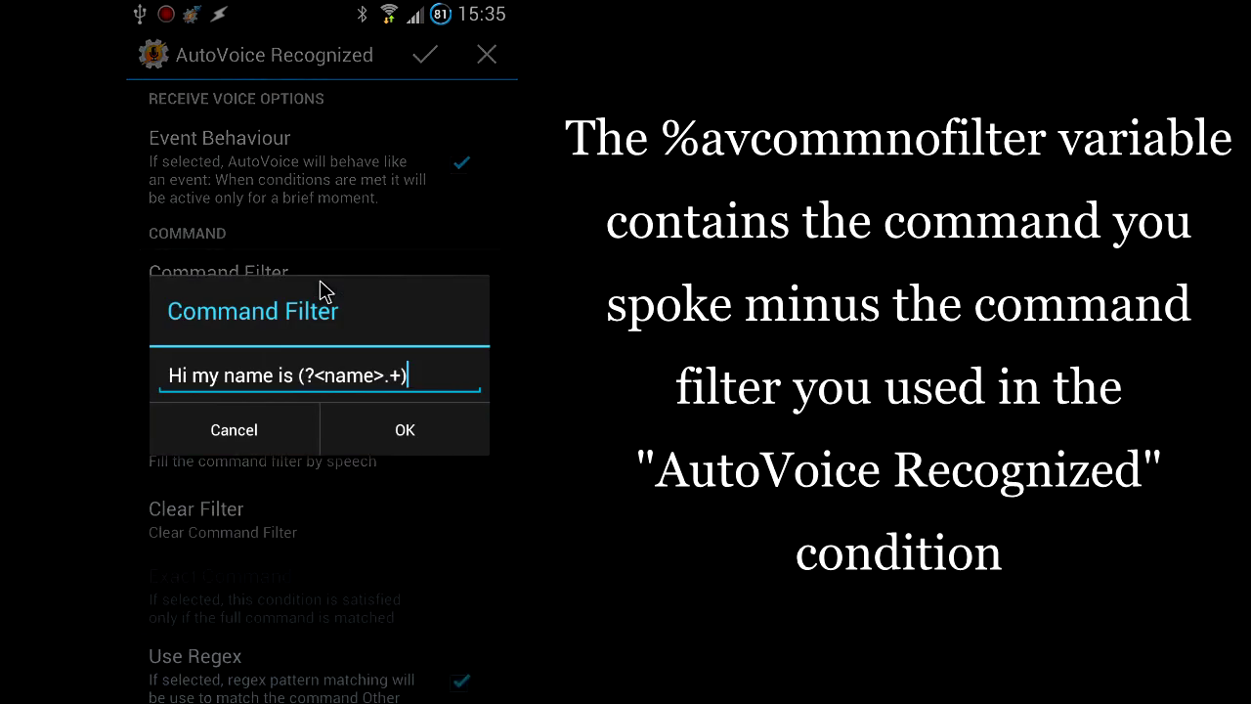
left_click(414, 239)
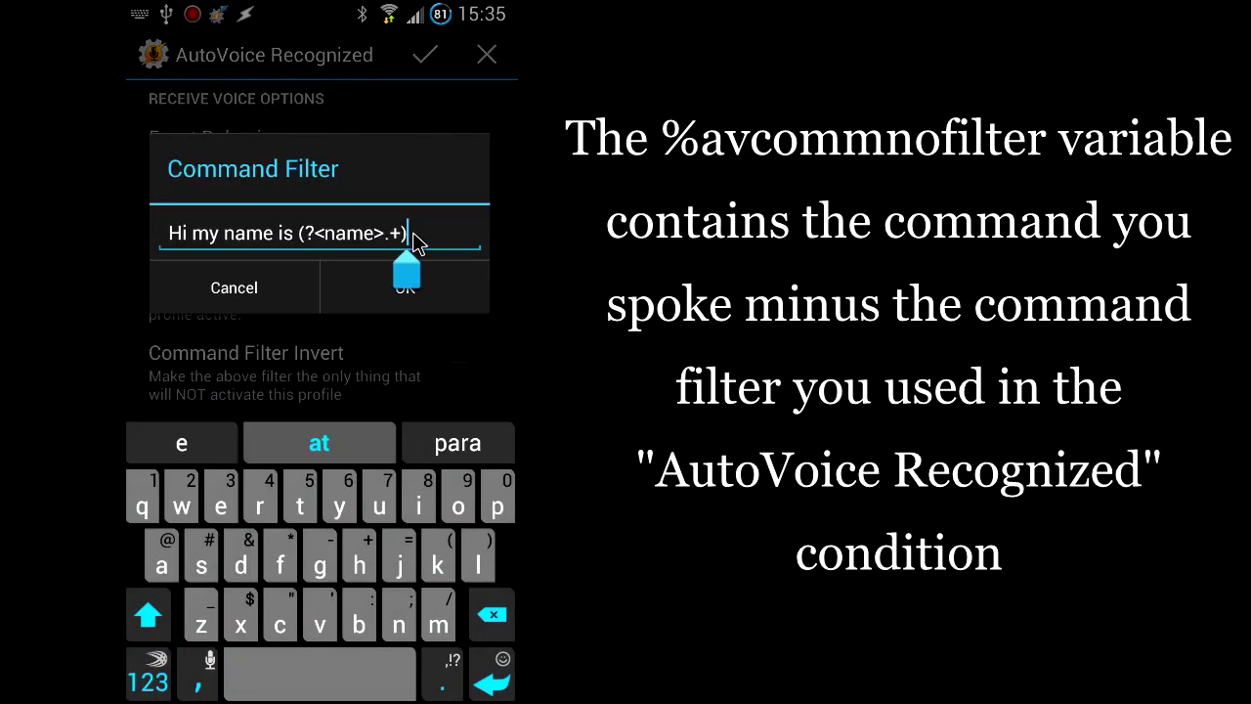
type("and")
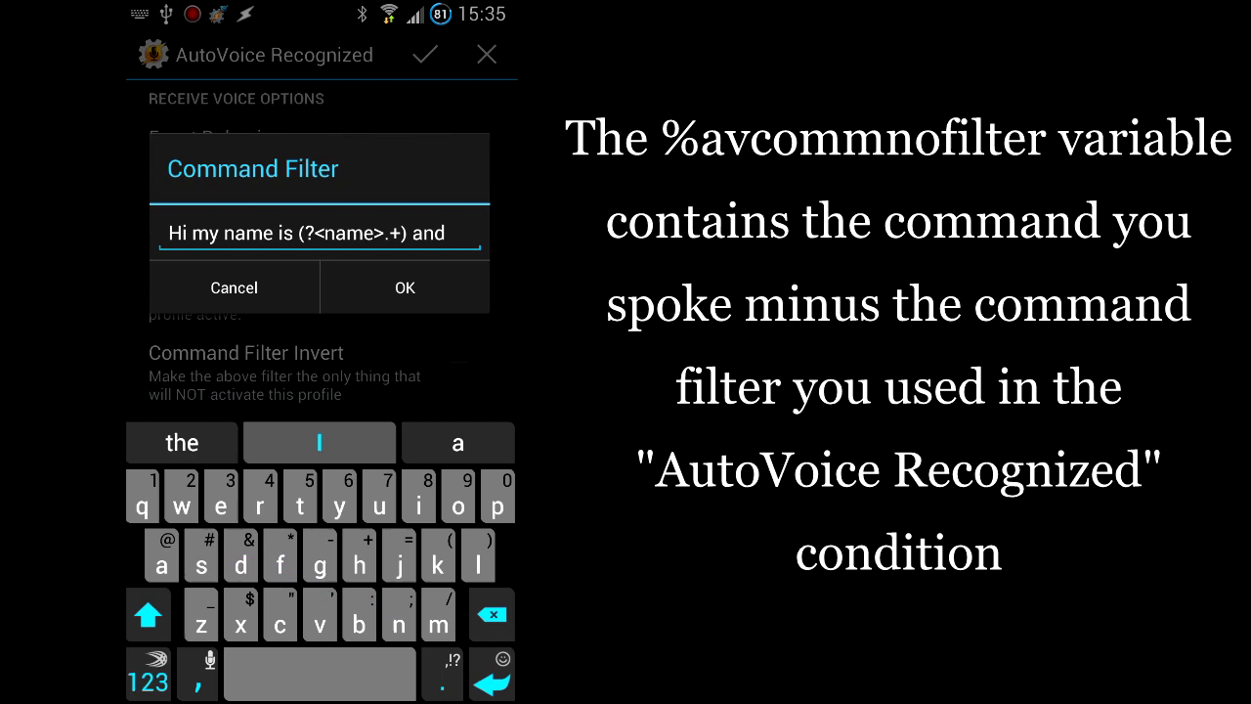
type(" I'm from")
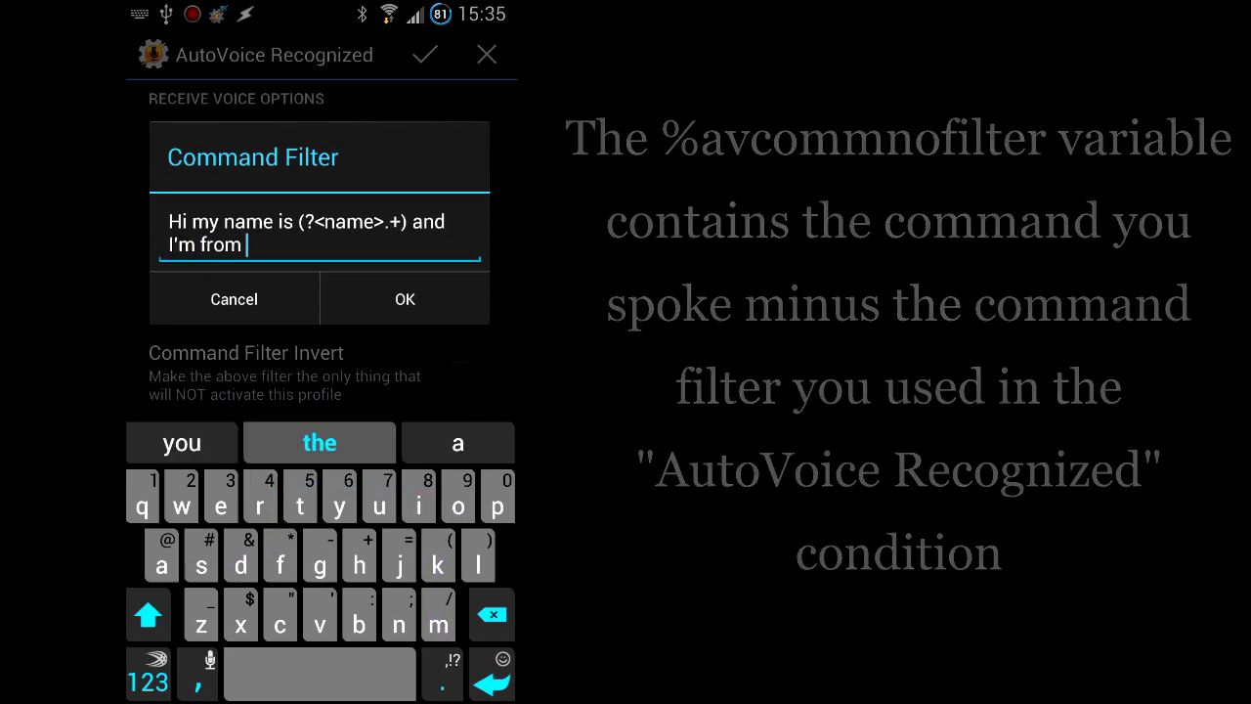
Append the named regex group (?<country>.+) to the end of the command filter
left_click(148, 681)
left_click(148, 681)
left_click(174, 681)
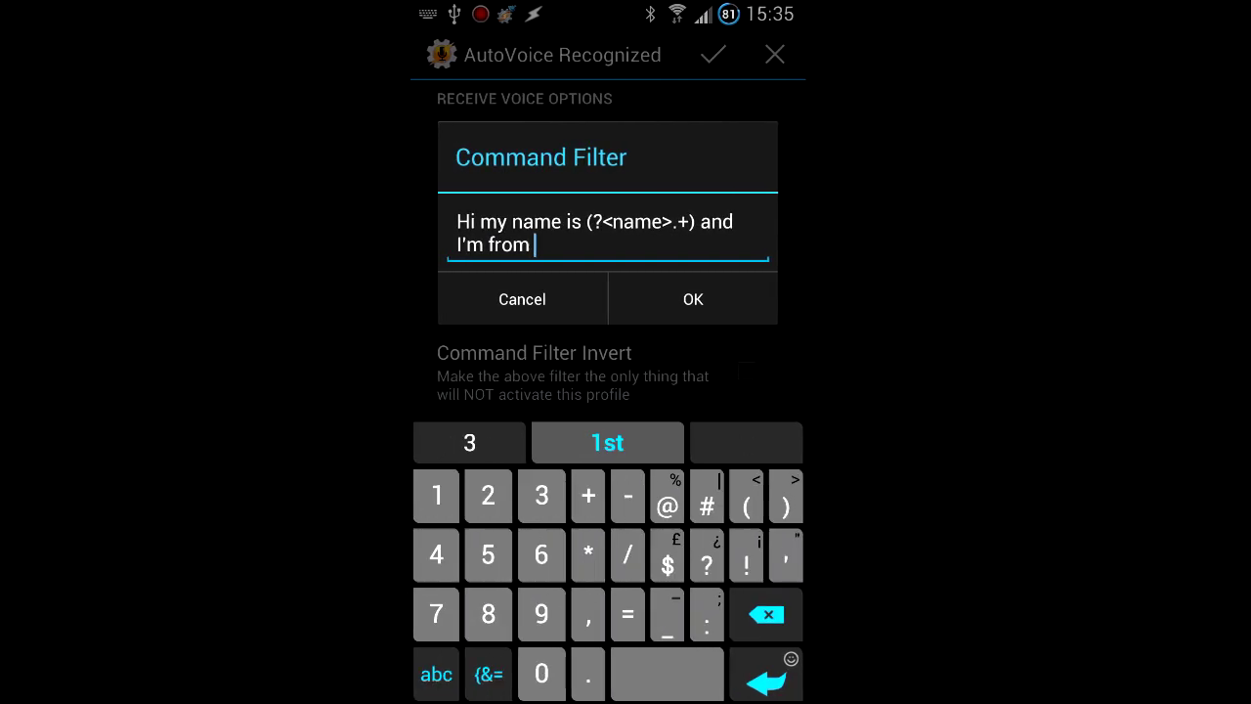
type("(?")
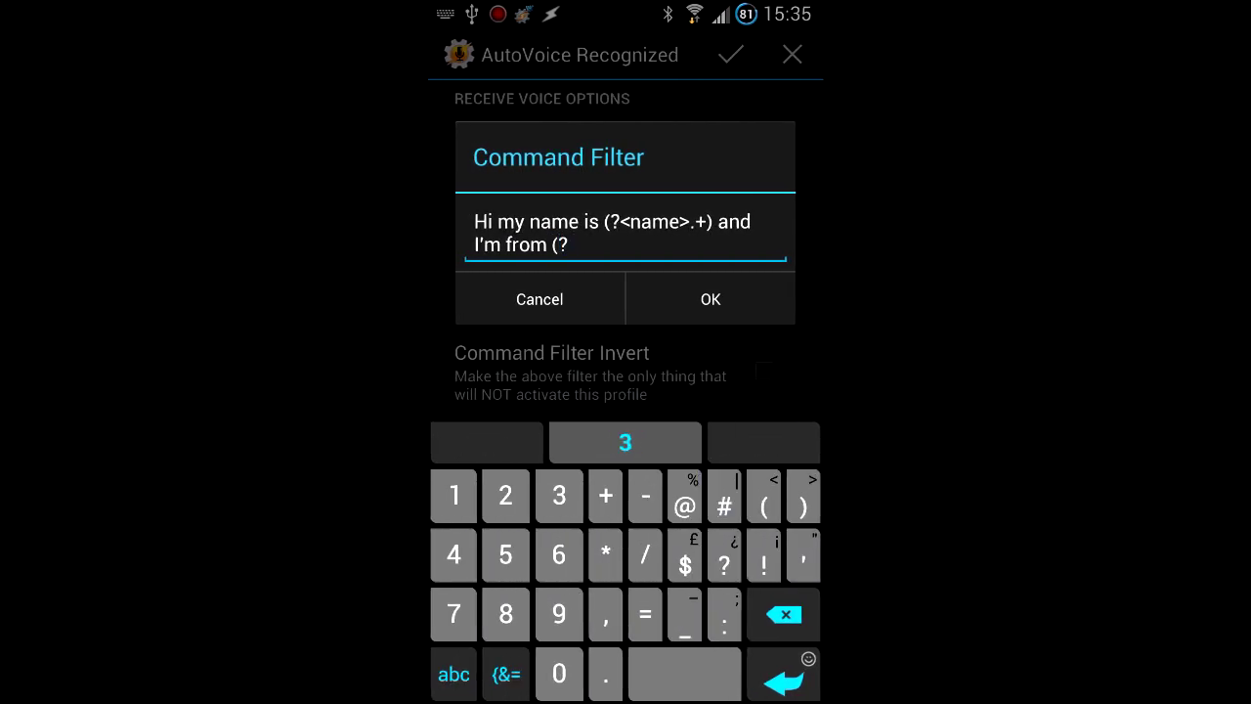
type("<")
left_click(453, 674)
type("country")
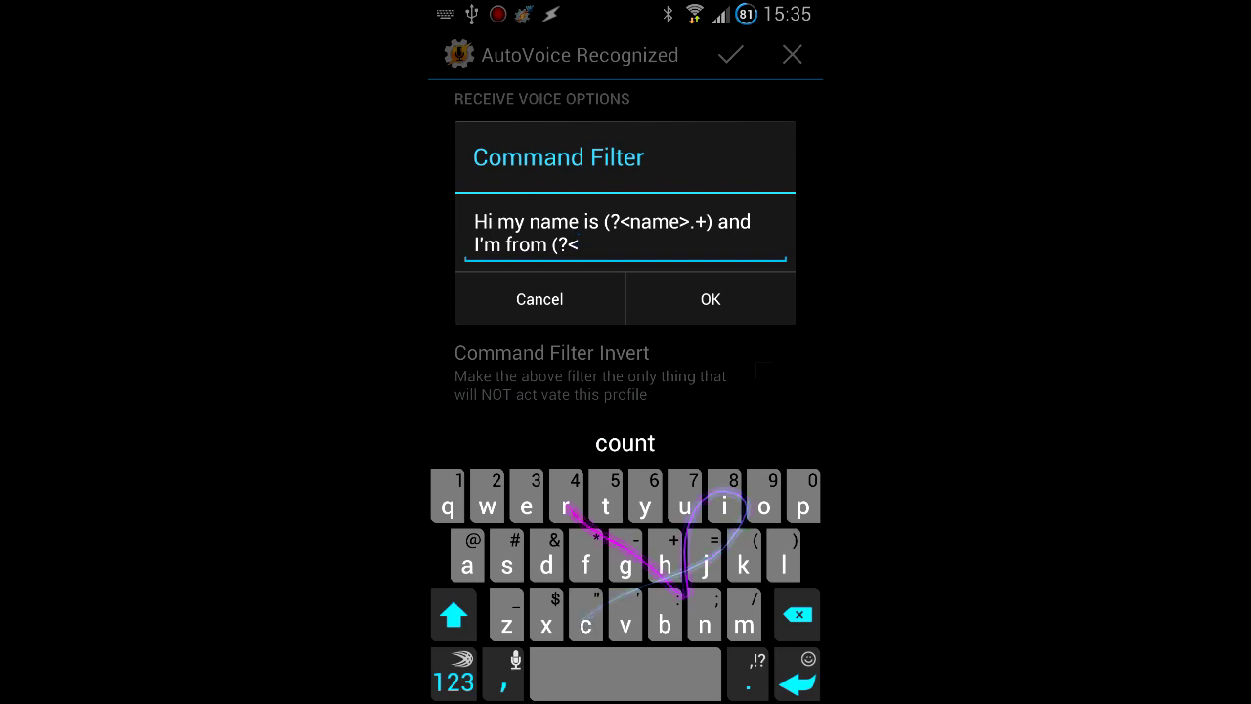
left_click(454, 674)
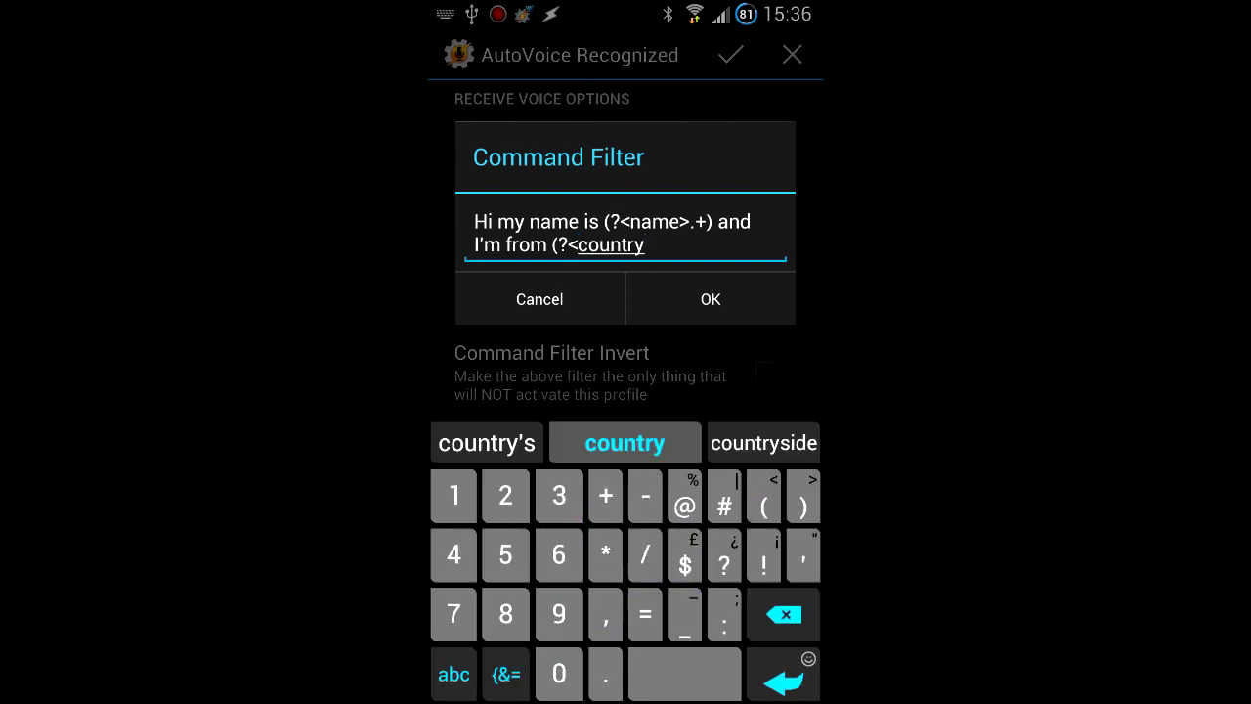
type(">")
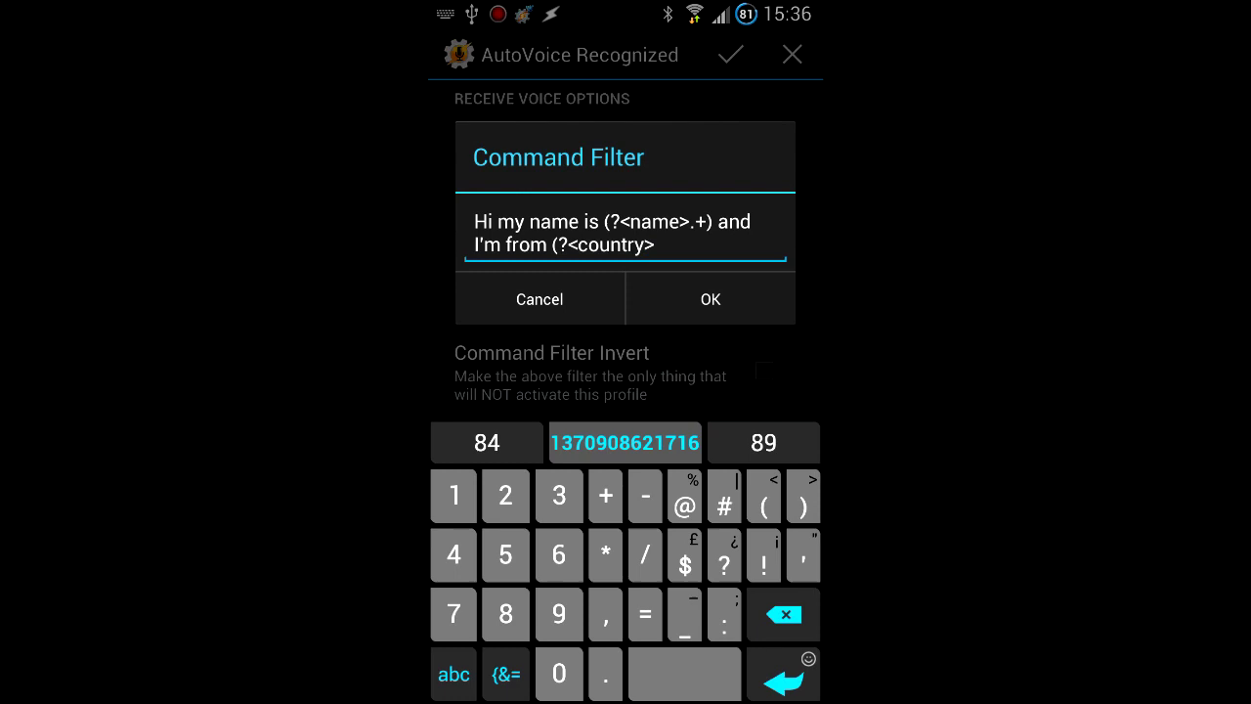
type(". ")
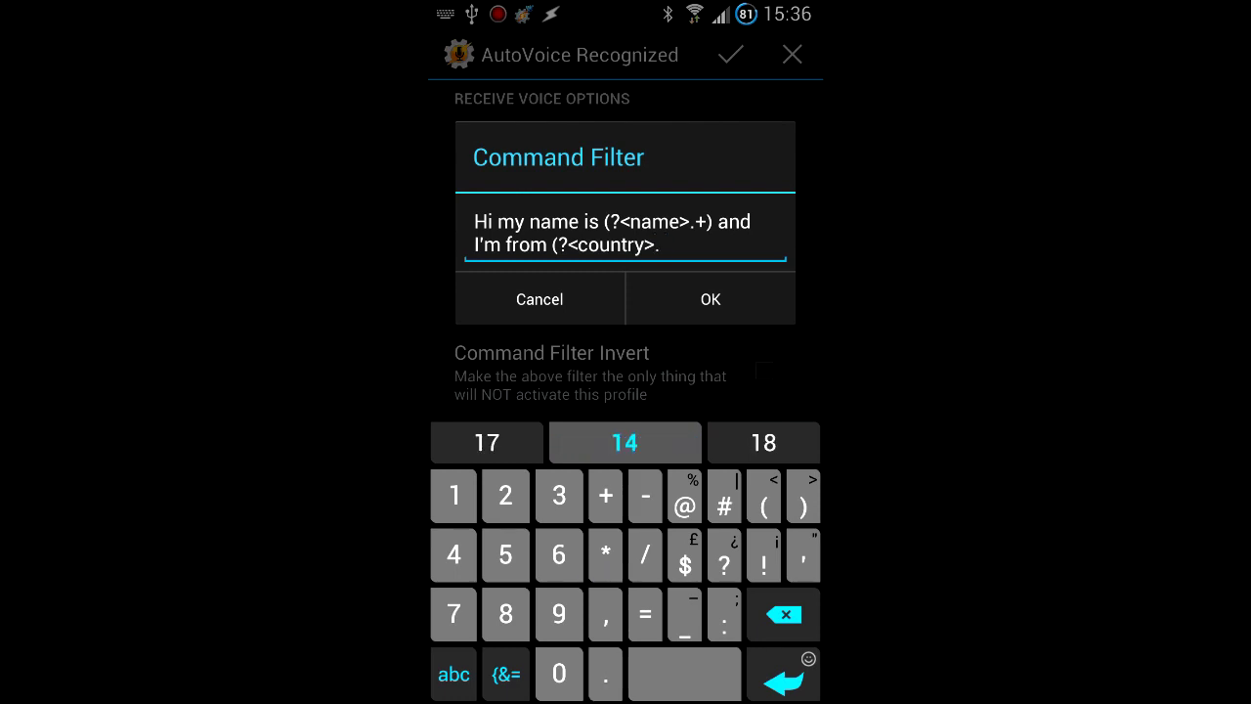
type("+")
key("BackSpace")
key("BackSpace")
type("+")
Confirm the command filter, save the AutoVoice configuration and return to the profile list
left_click(719, 299)
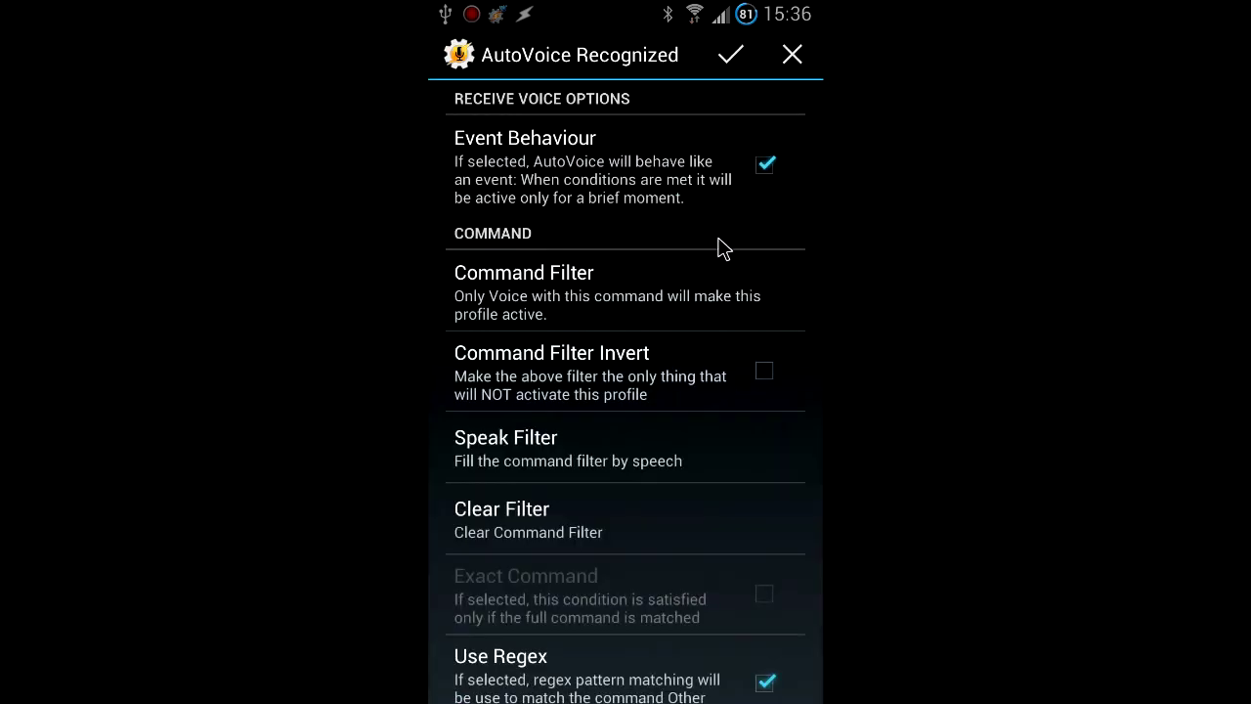
left_click(730, 57)
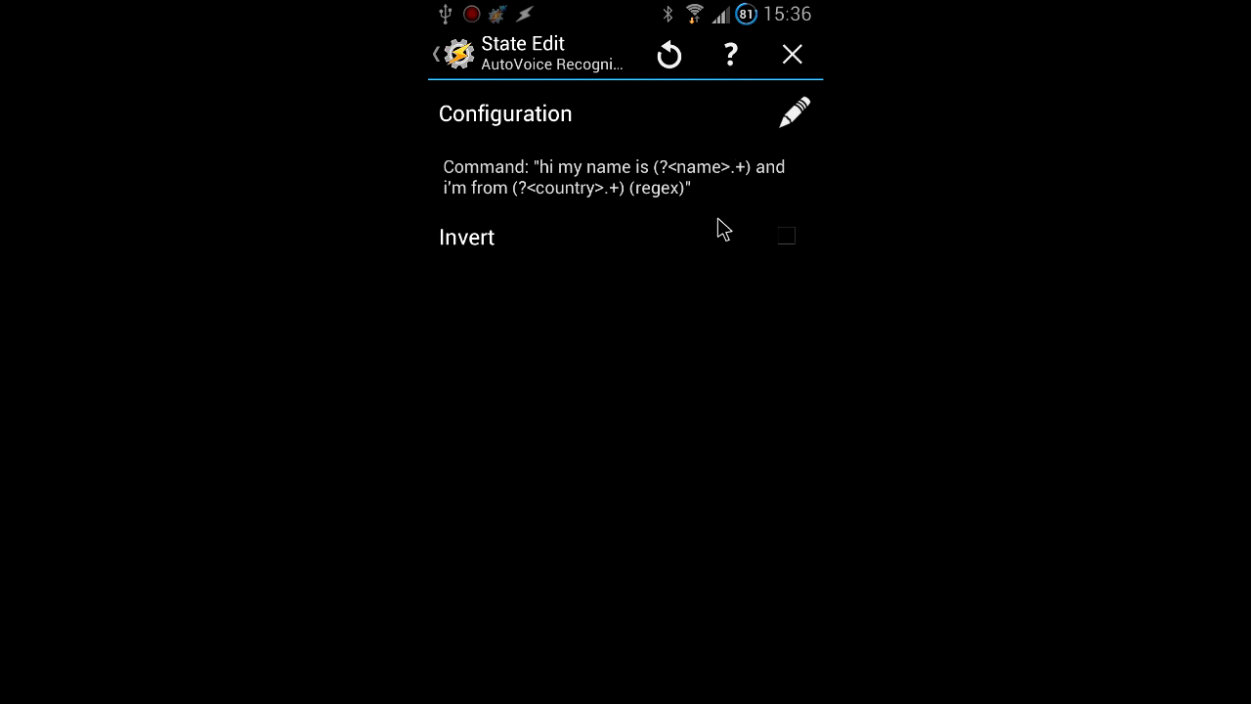
key("Escape")
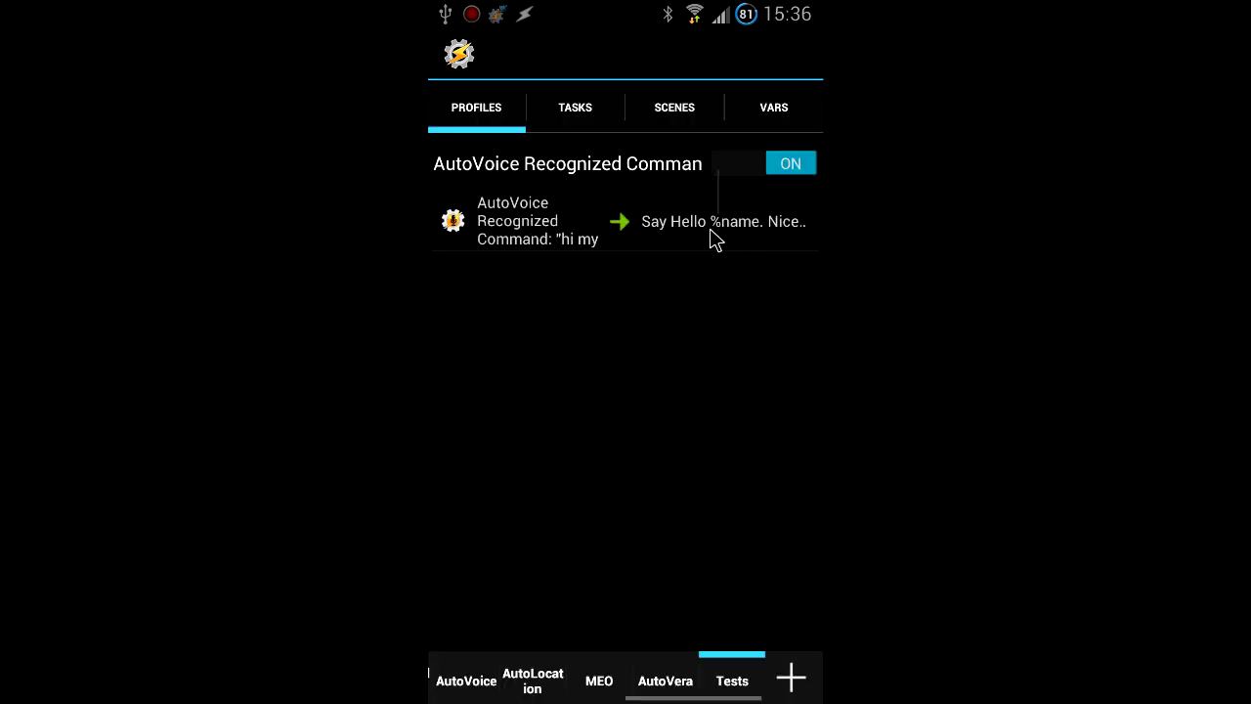
Open the Say action of the profile's linked task and extend its text with " How's the weather there in"
left_click(714, 221)
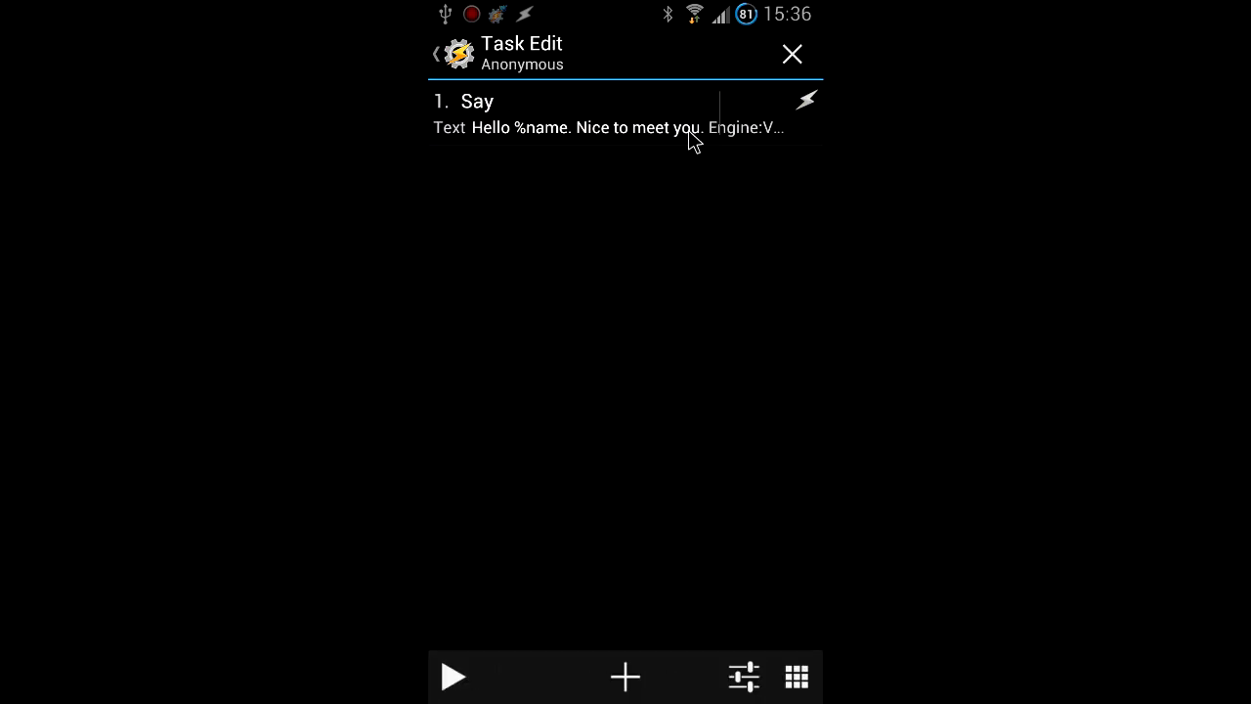
left_click(689, 140)
left_click(745, 182)
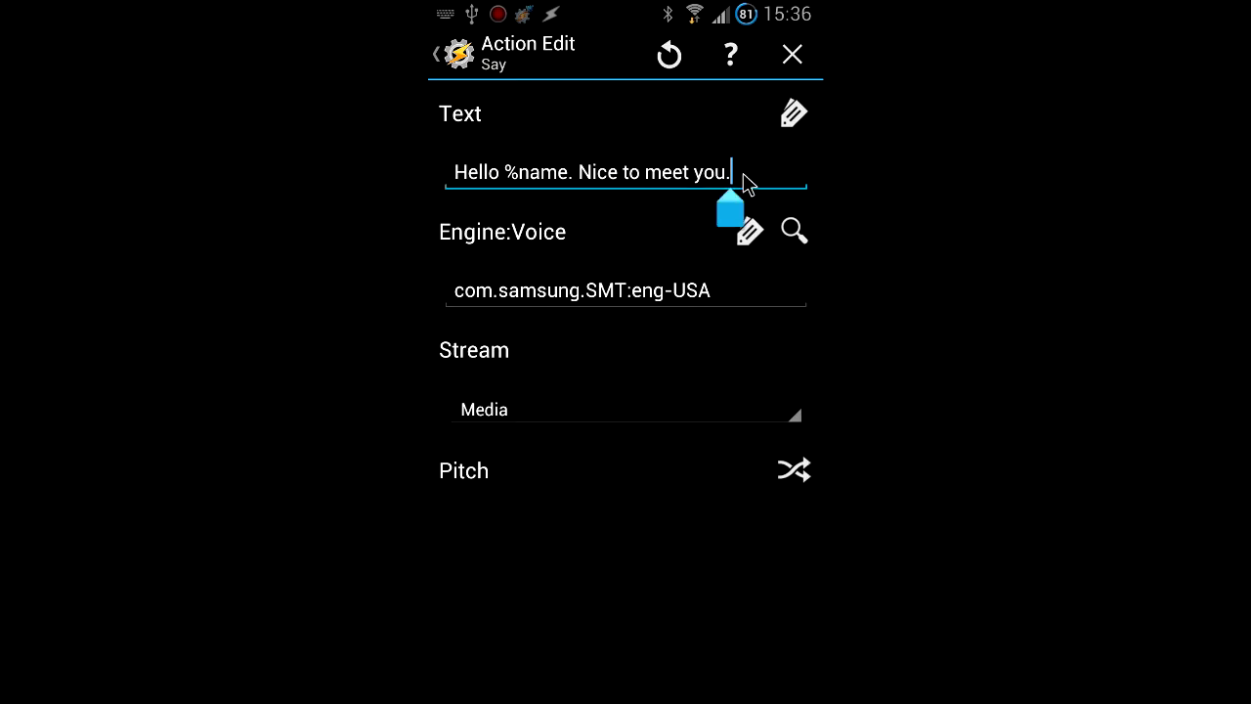
type("How's")
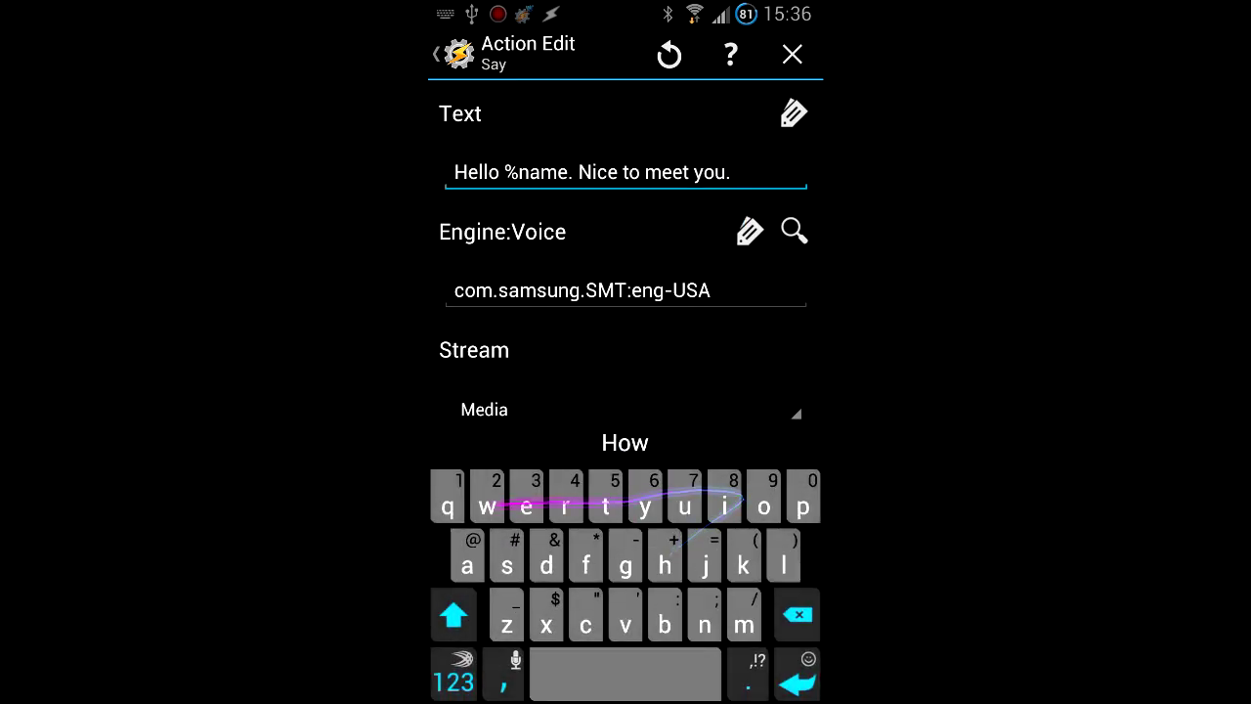
type(" the")
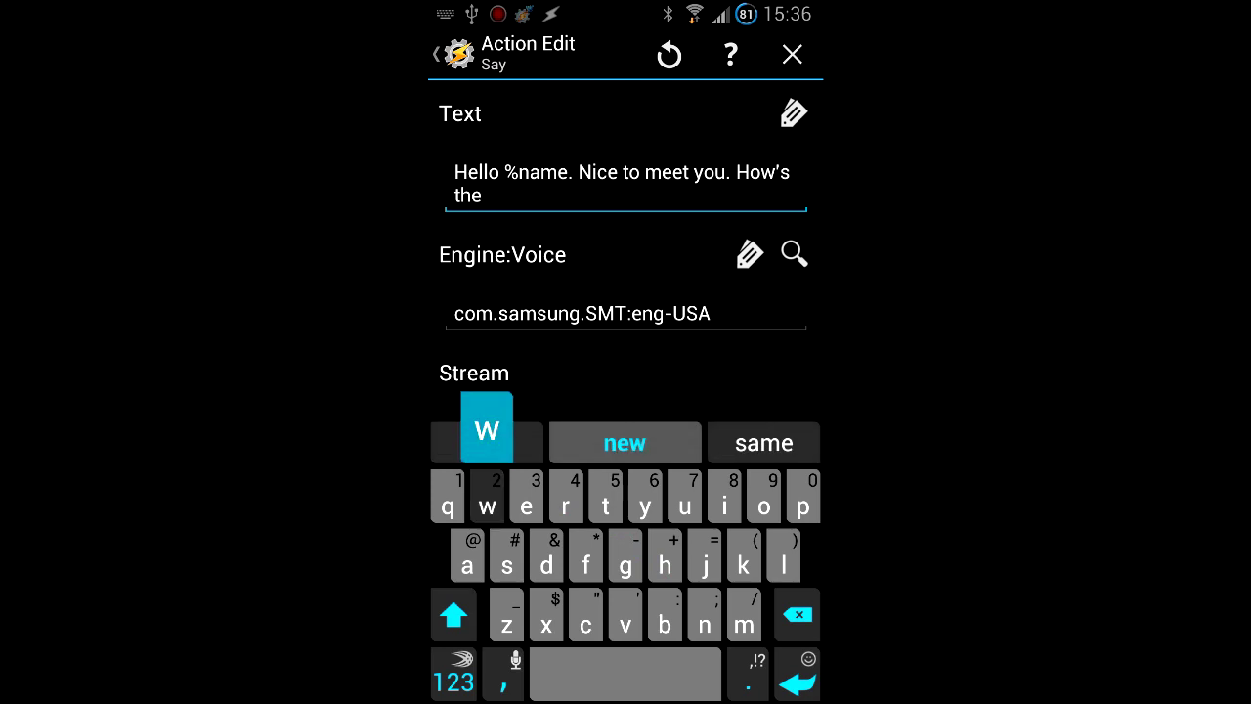
type(" weather ")
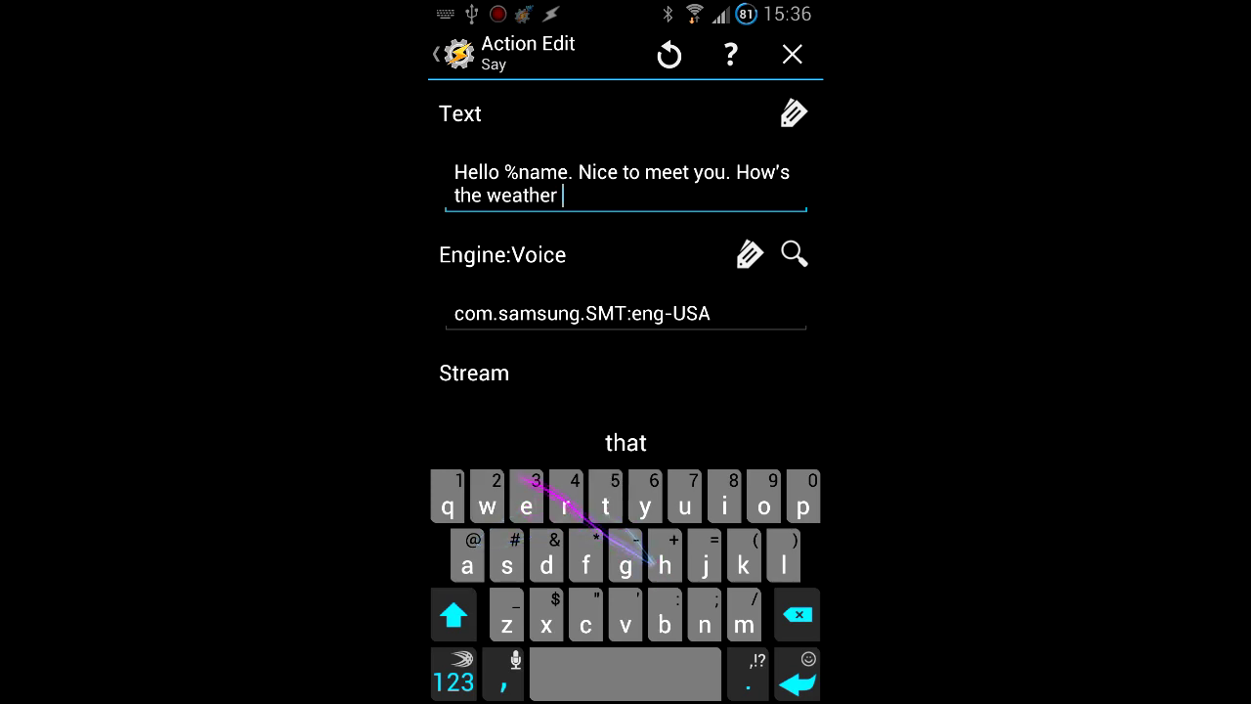
type("there in")
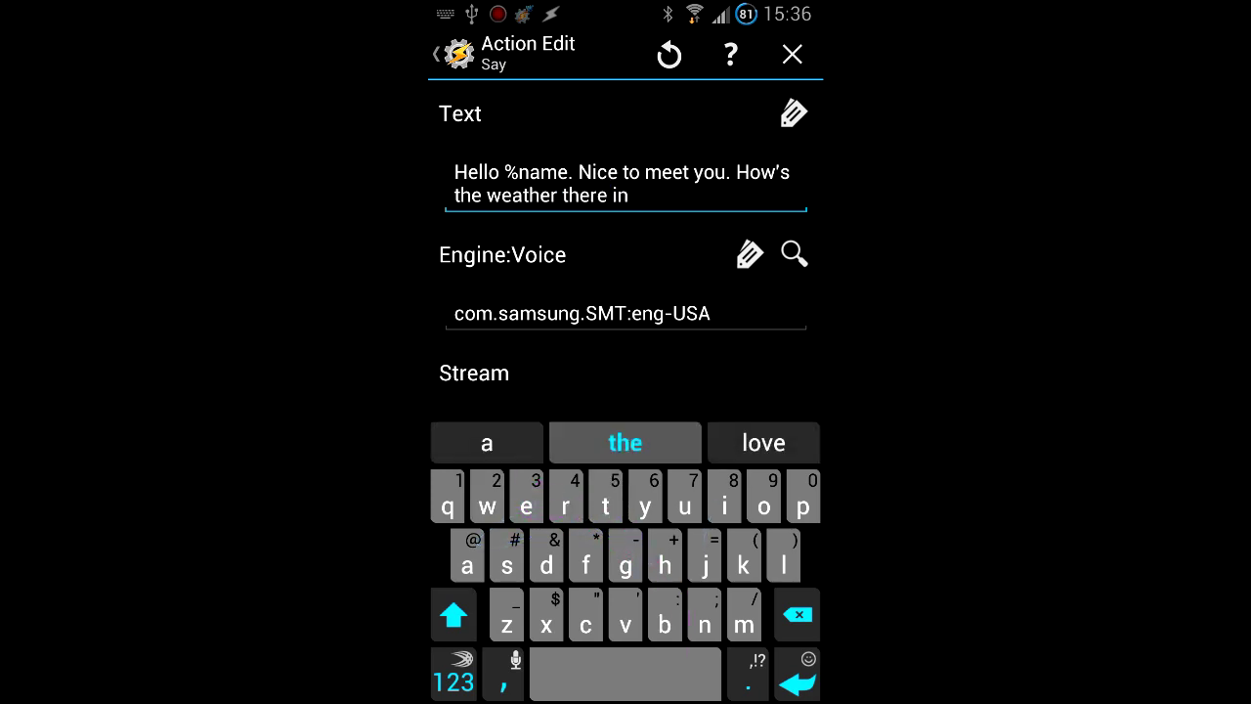
Finish the Say text with the AutoVoice Recognized country variable, %country, and a question mark, then return to the task's action list
left_click(793, 116)
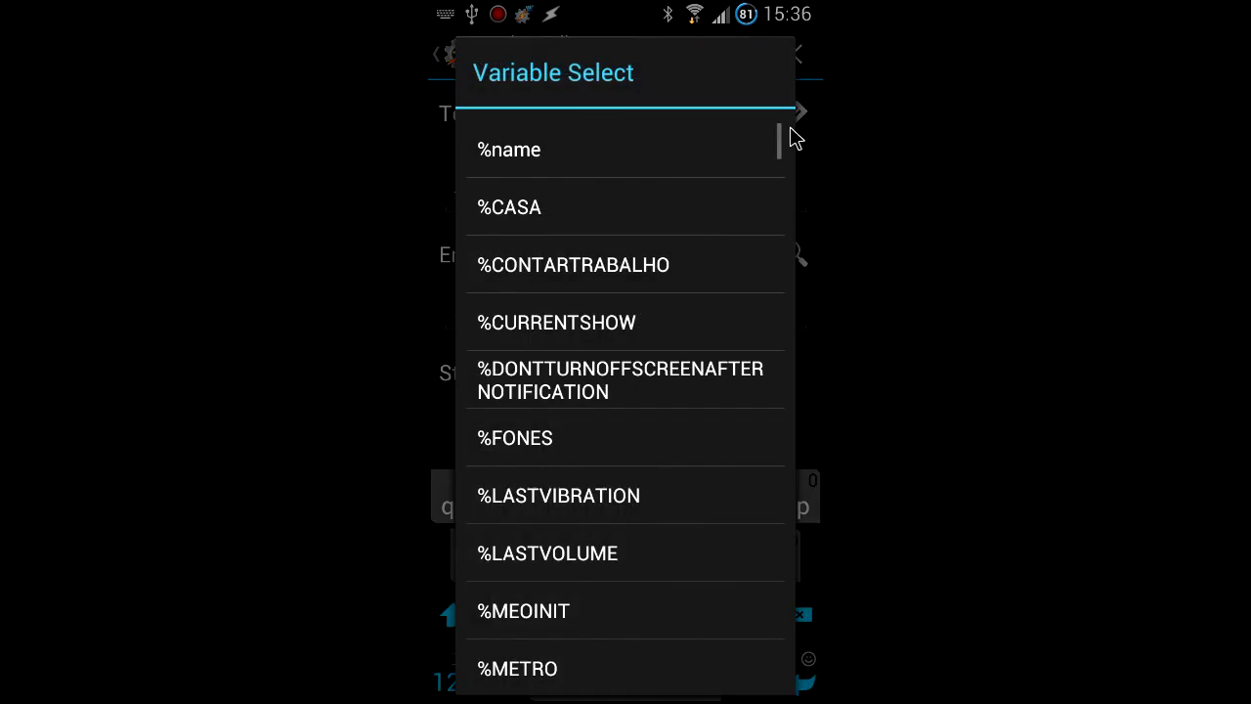
left_click_drag(681, 538, 694, 396)
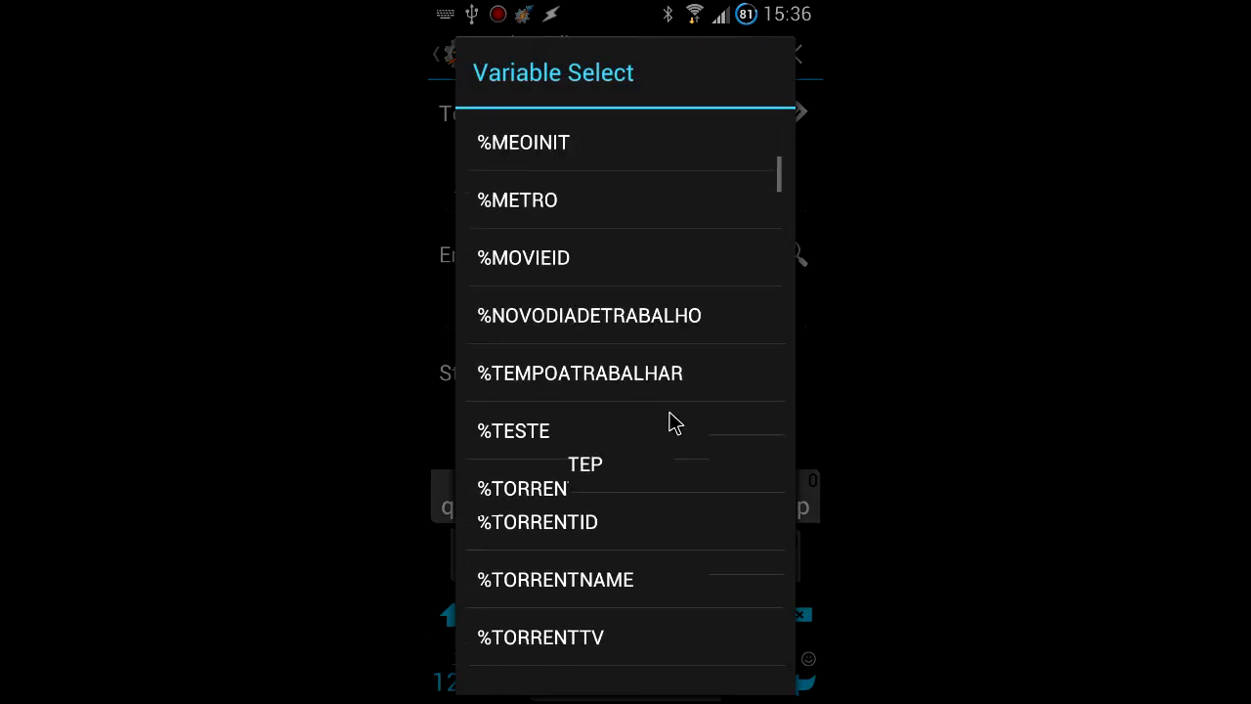
left_click_drag(636, 531, 611, 357)
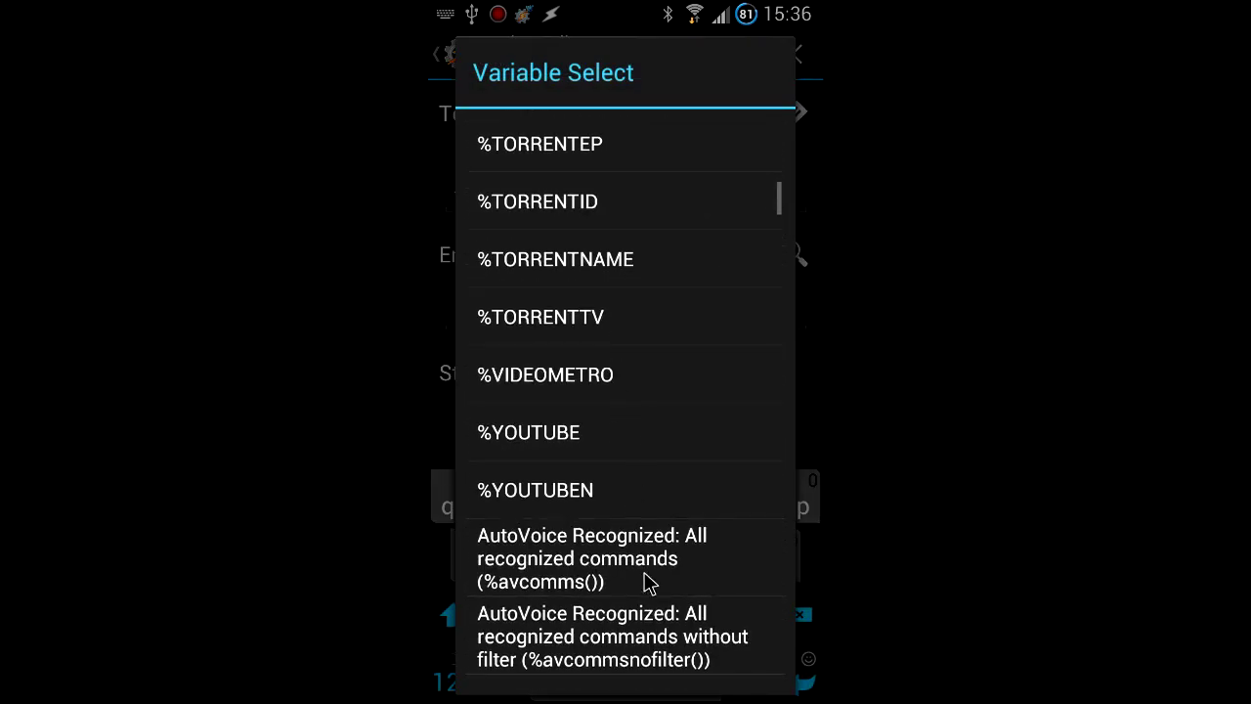
left_click_drag(652, 584, 645, 381)
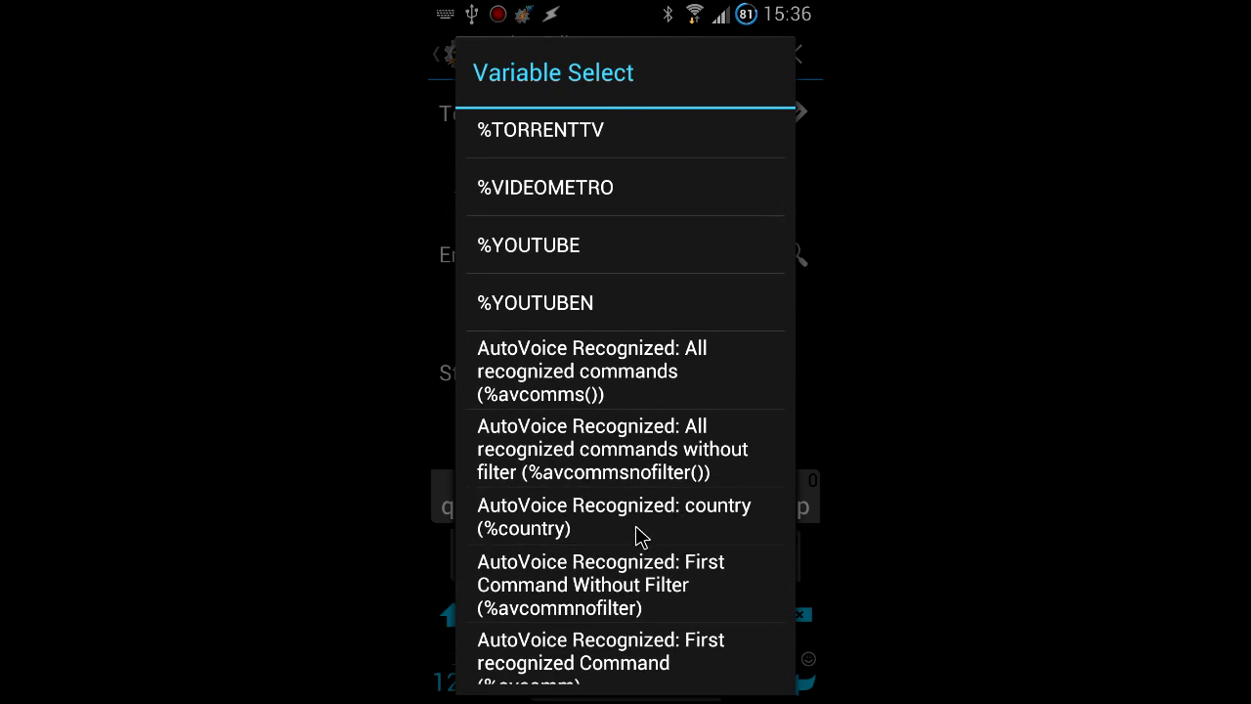
left_click_drag(637, 535, 631, 394)
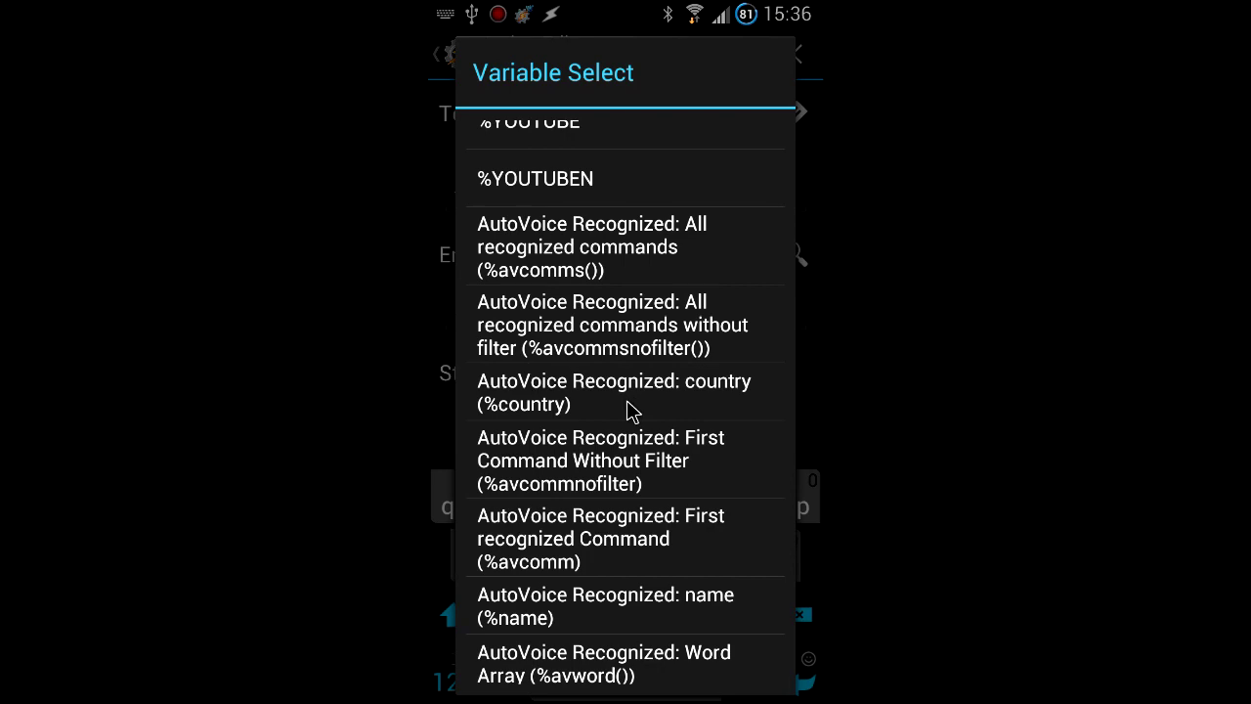
left_click(630, 410)
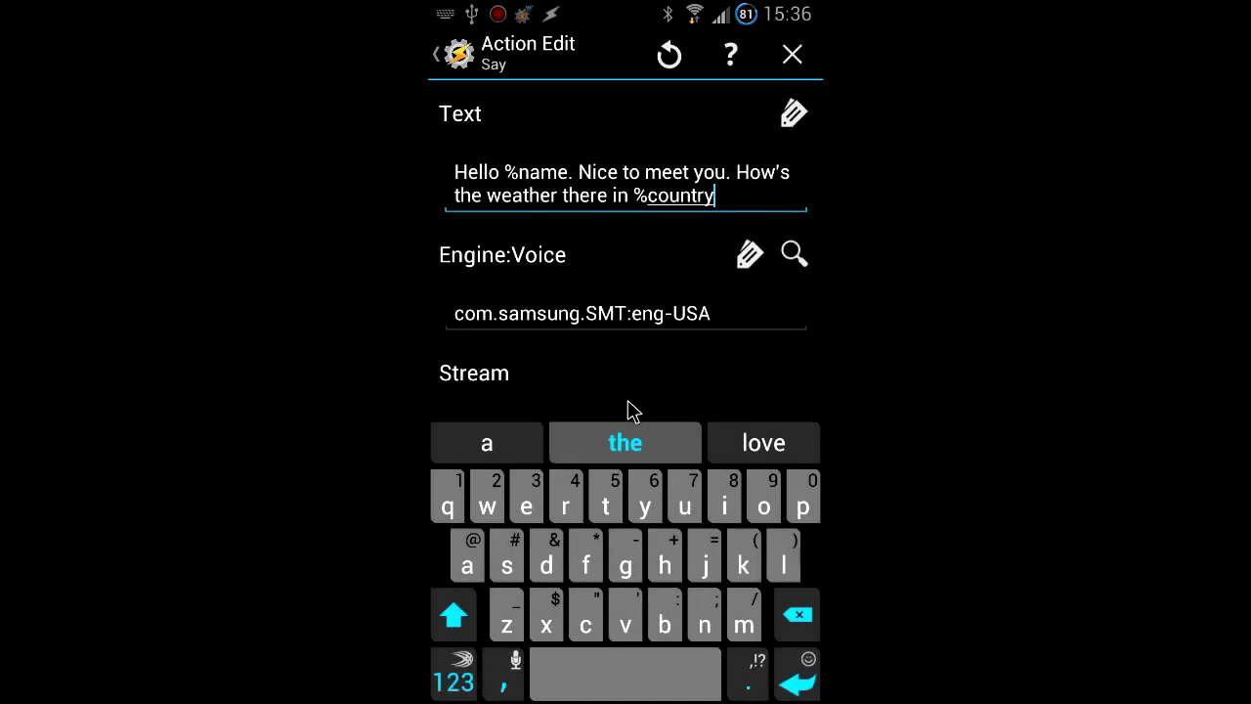
type("?")
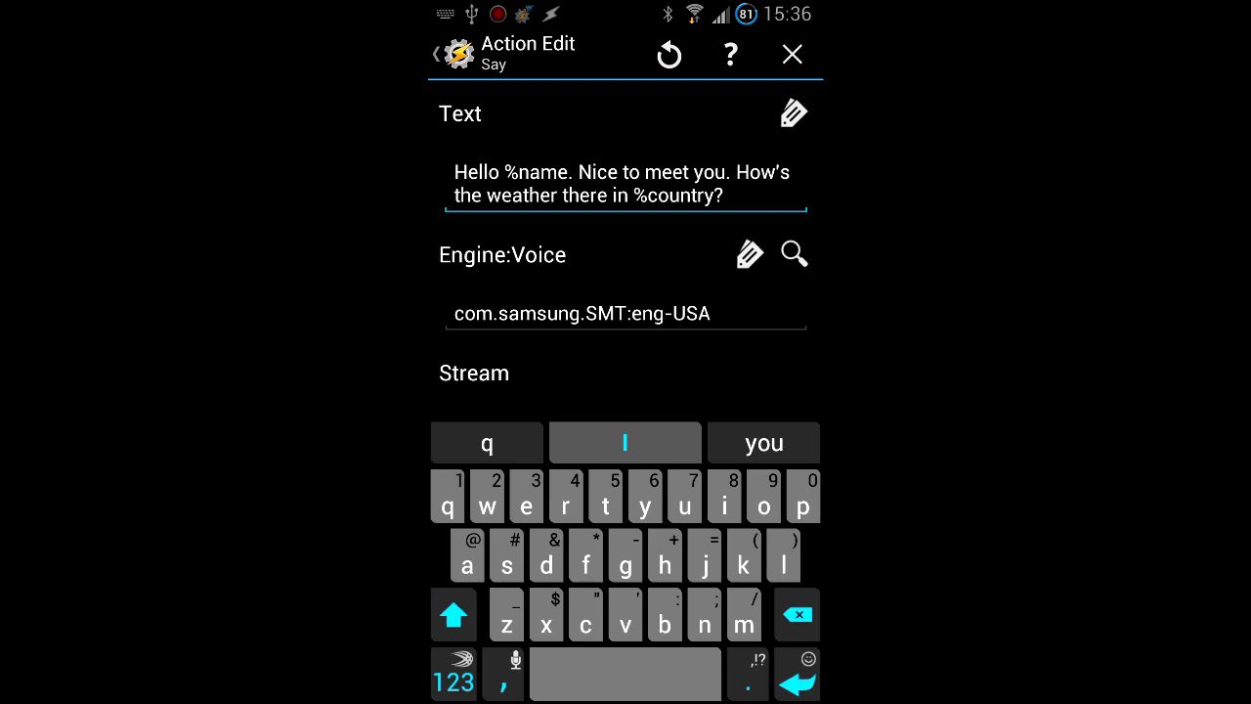
key("Escape")
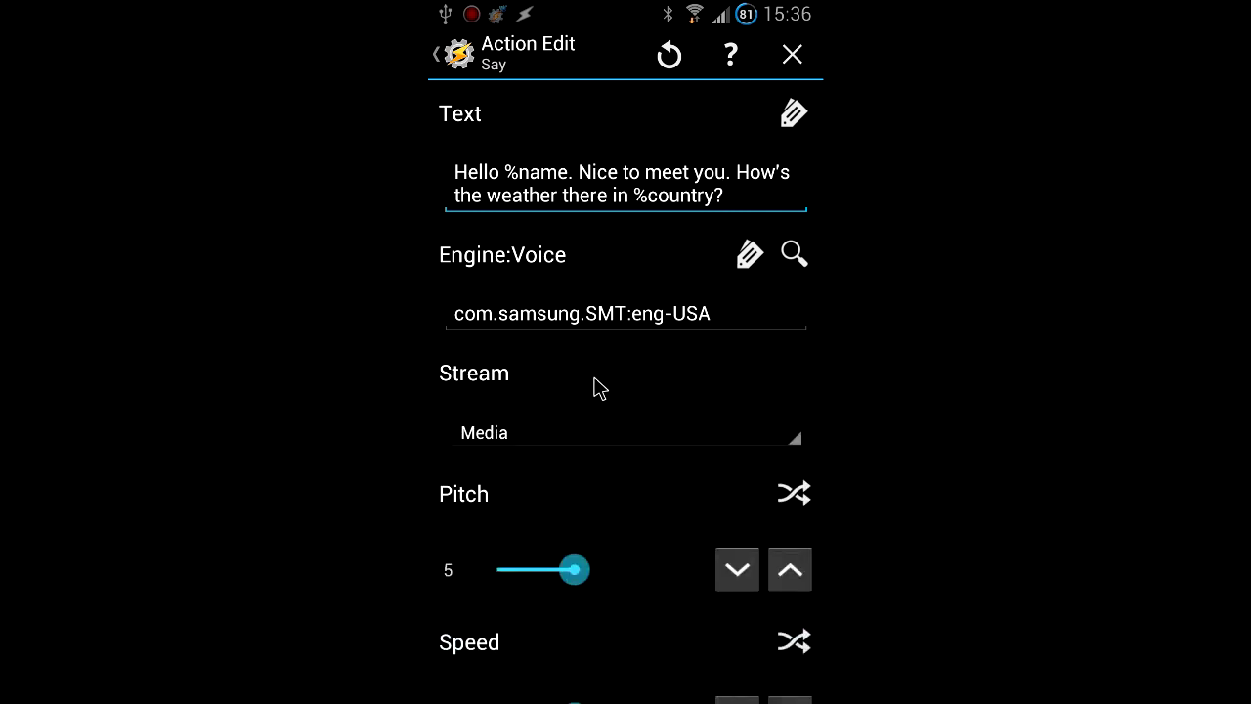
key("Escape")
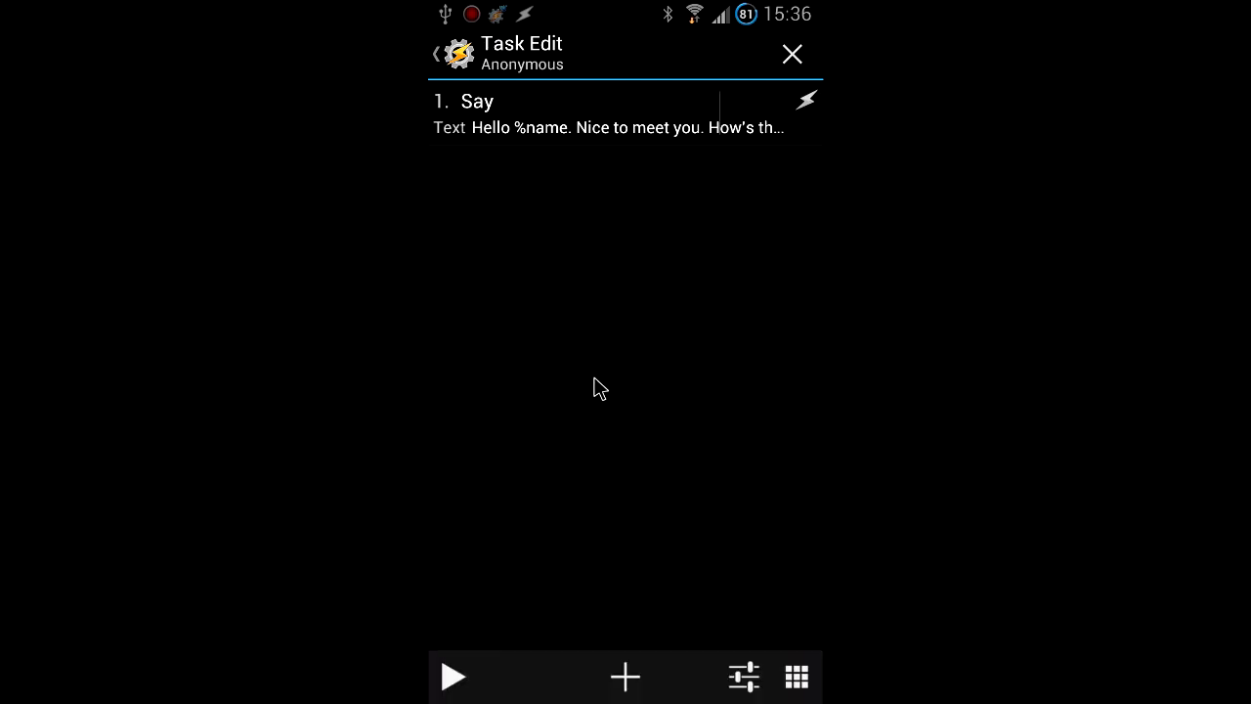